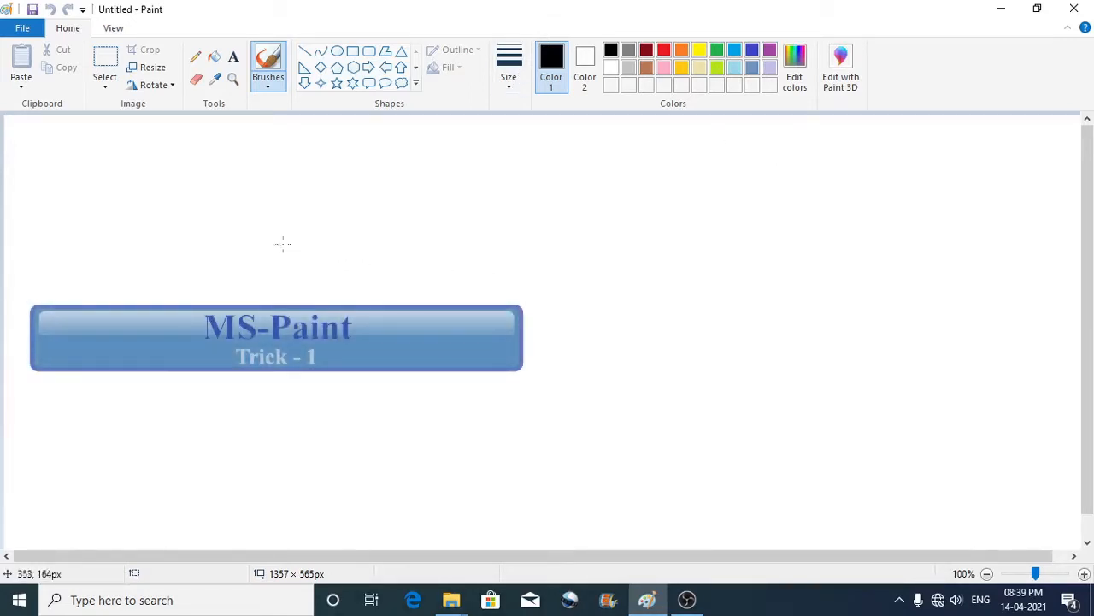
# - Draw a black ellipse outline about 130 × 124 px in the upper-left part of the canvas
pyautogui.click(337, 52)
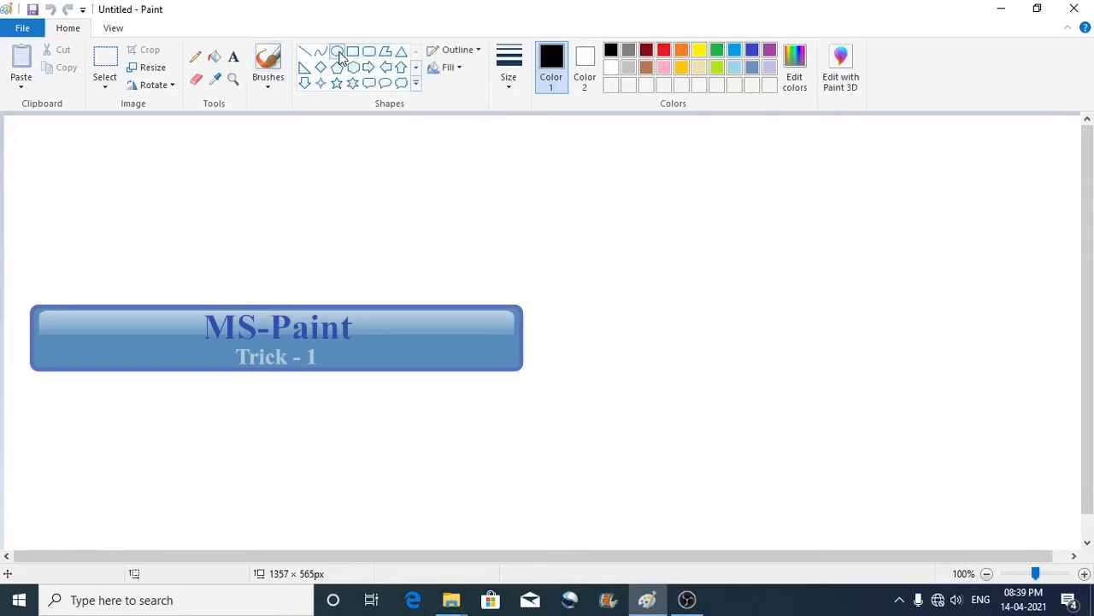
pyautogui.moveTo(273, 201); pyautogui.dragTo(377, 299)
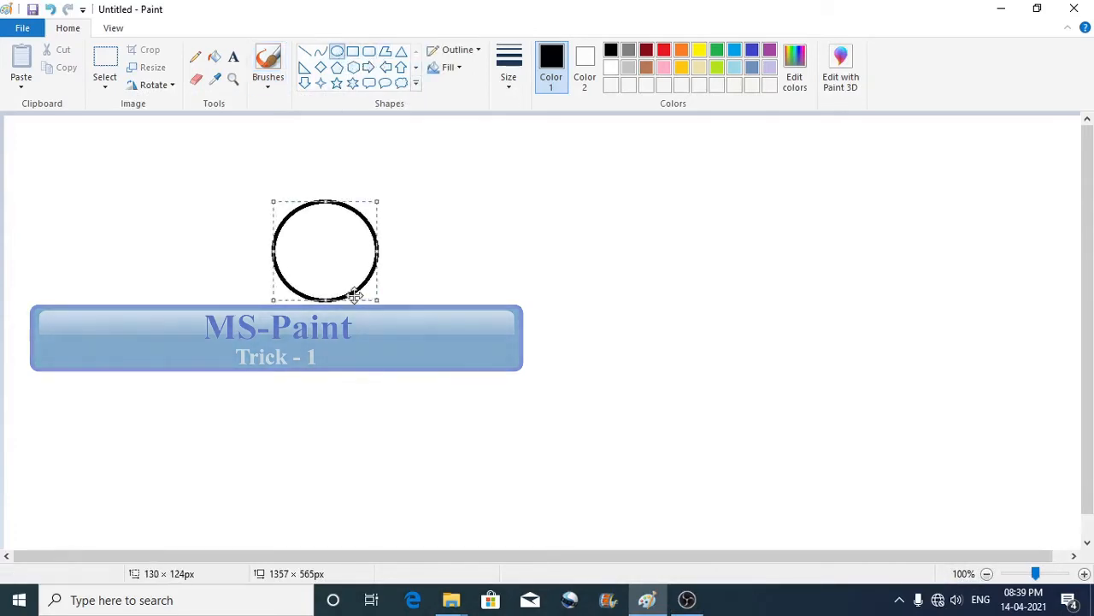
pyautogui.click(442, 225)
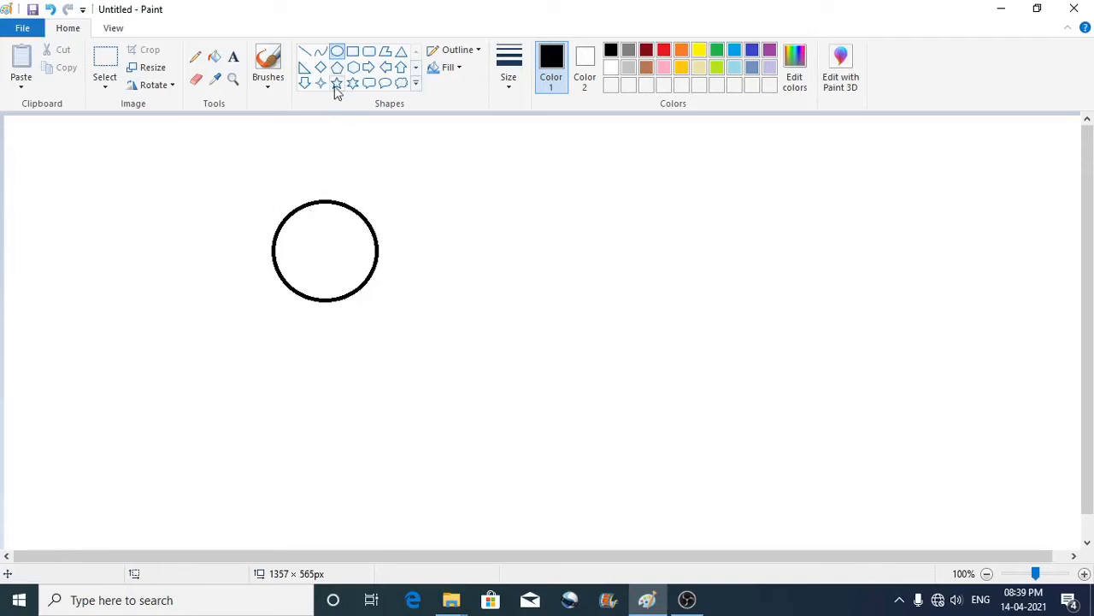
# - Enclose the circle in a rectangular selection about 200 × 177 px
pyautogui.click(106, 88)
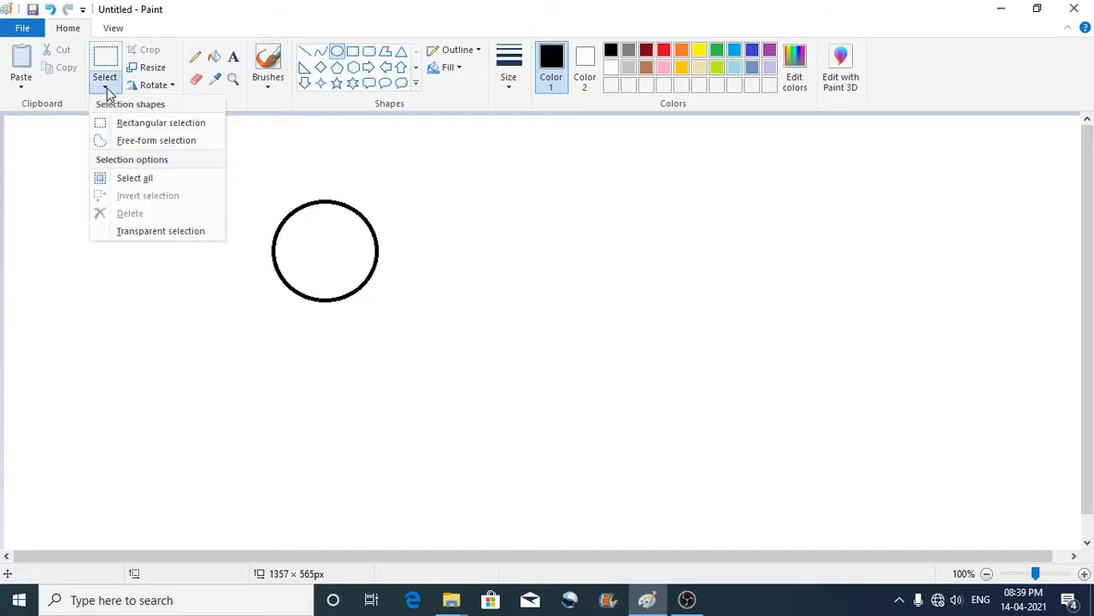
pyautogui.click(210, 125)
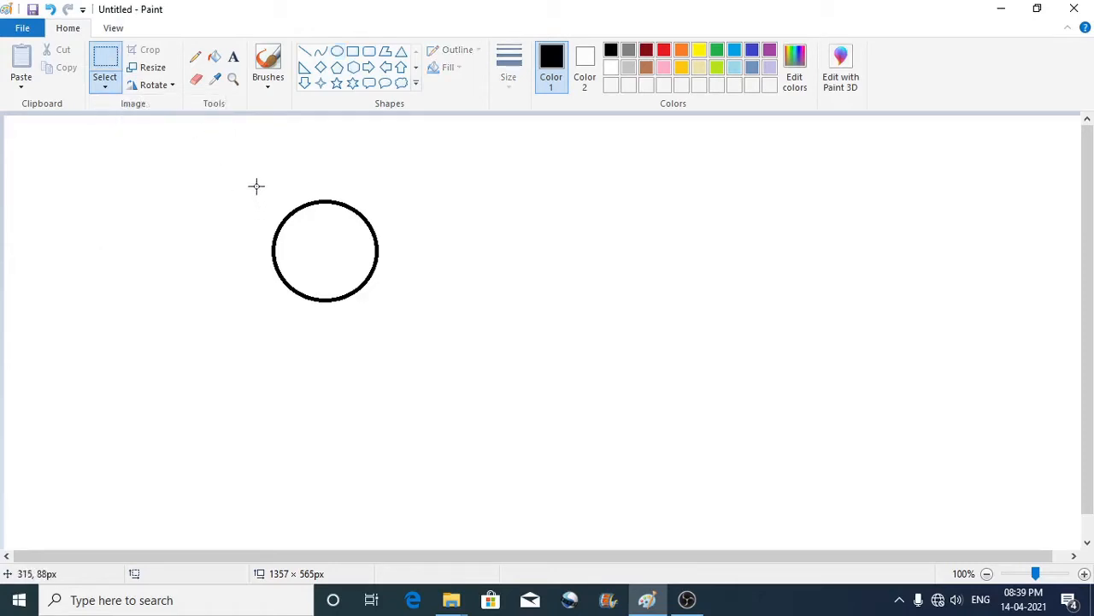
pyautogui.moveTo(246, 181); pyautogui.dragTo(404, 330)
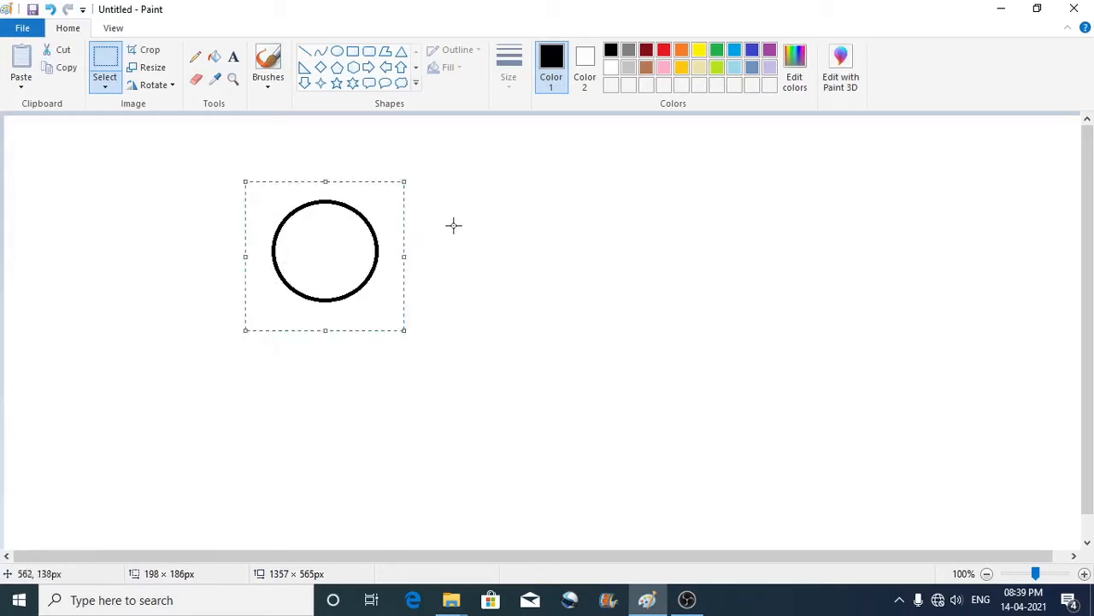
pyautogui.click(453, 224)
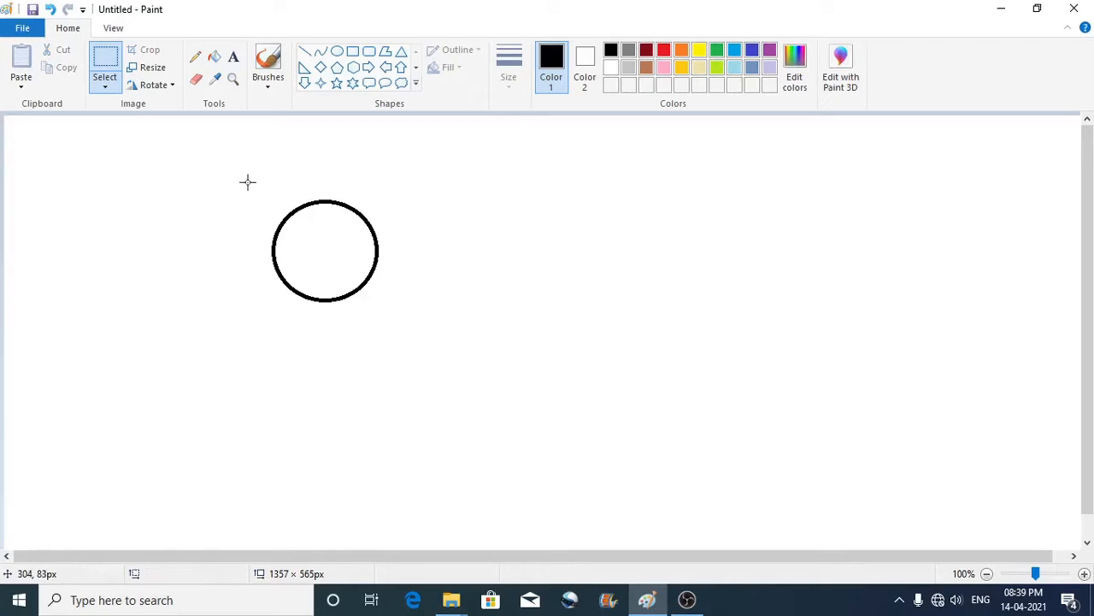
pyautogui.moveTo(248, 181); pyautogui.dragTo(407, 323)
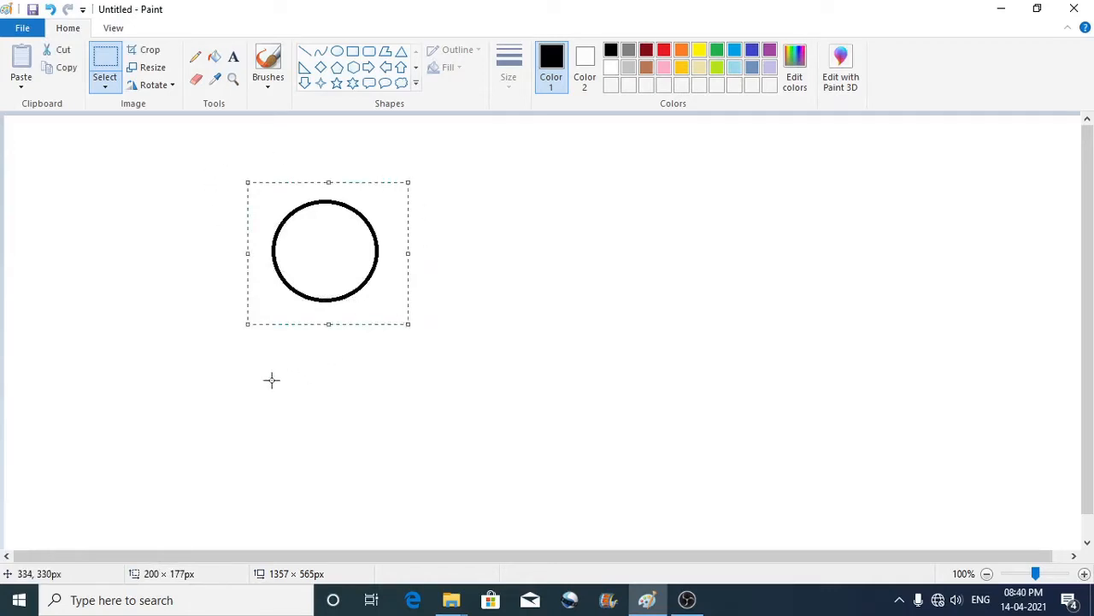
# - Enable Transparent selection and smear the selected circle into a U-shaped trail of copies across the canvas, then deselect it
pyautogui.click(105, 92)
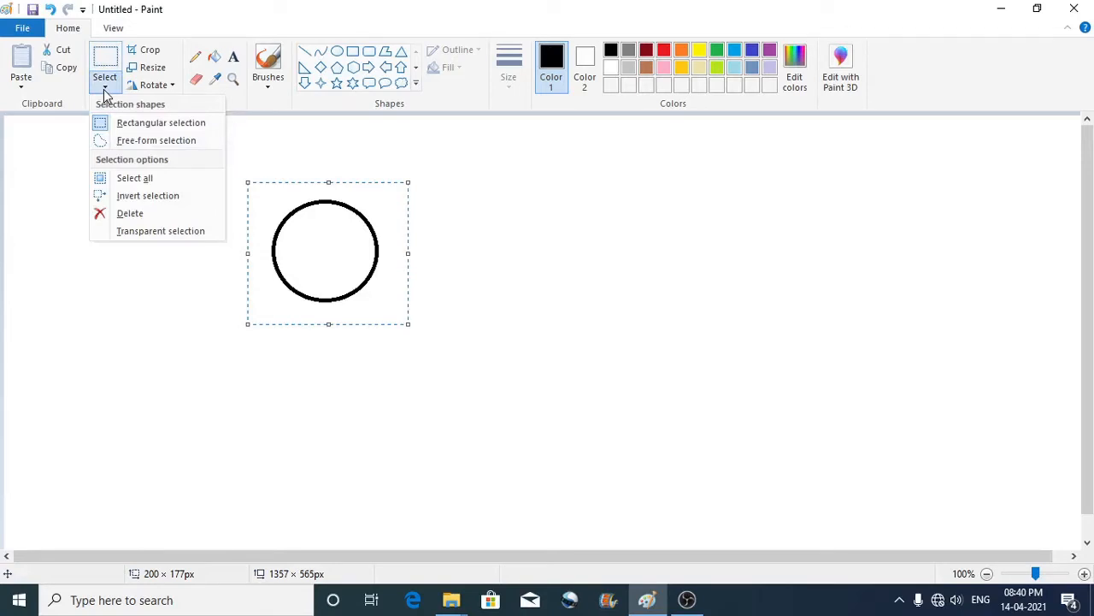
pyautogui.click(188, 238)
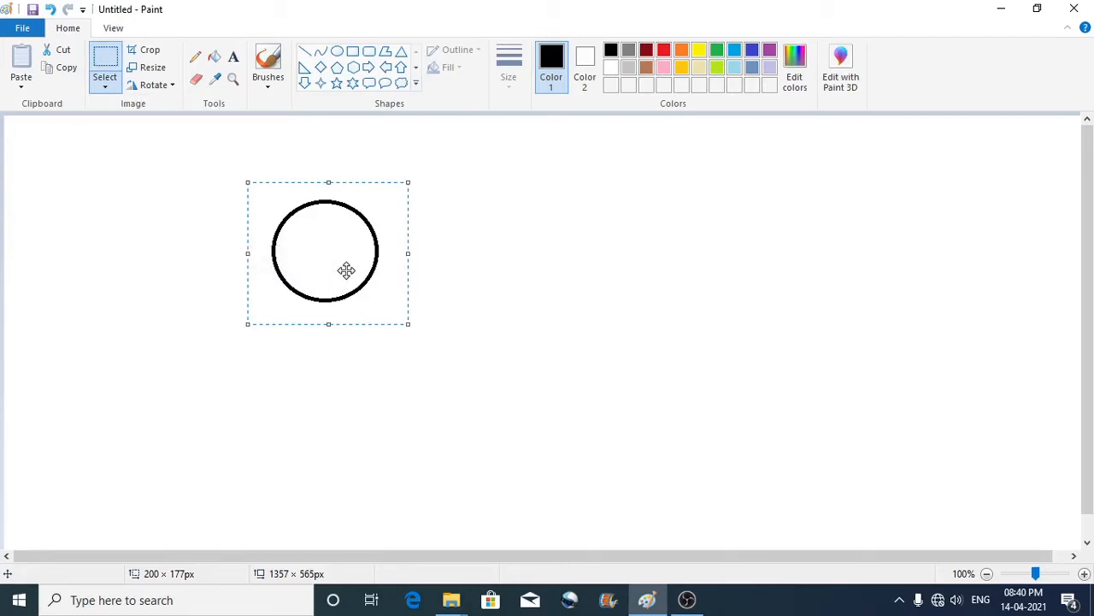
pyautogui.moveTo(347, 261)
pyautogui.mouseDown()
pyautogui.moveTo(385, 243)
pyautogui.moveTo(437, 253)
pyautogui.moveTo(466, 348)
pyautogui.moveTo(526, 387)
pyautogui.moveTo(610, 382)
pyautogui.moveTo(671, 289)
pyautogui.moveTo(677, 249)
pyautogui.mouseUp()
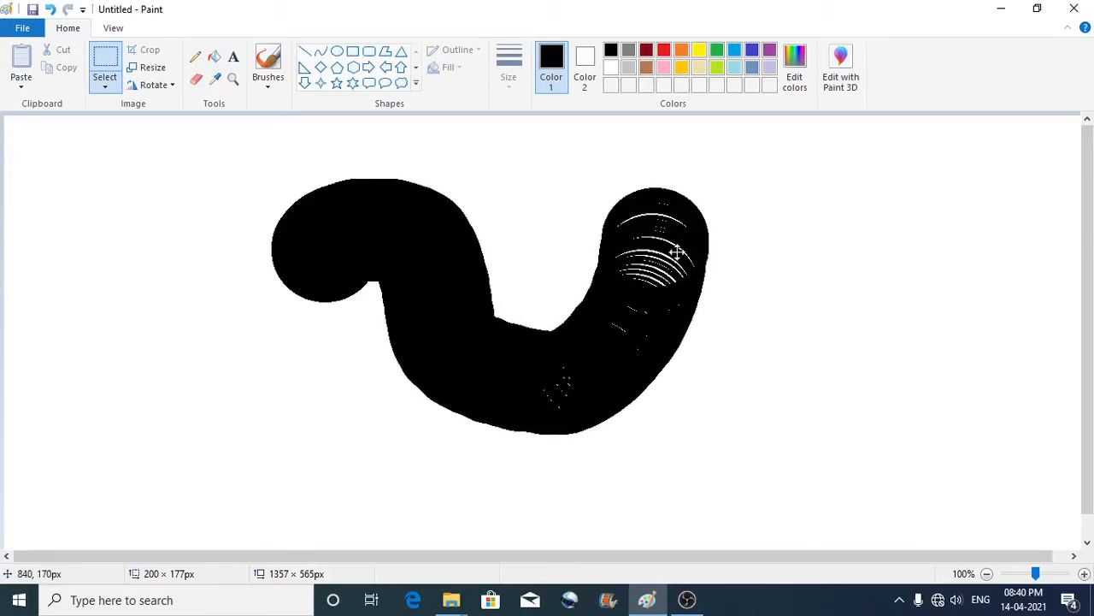
pyautogui.click(345, 409)
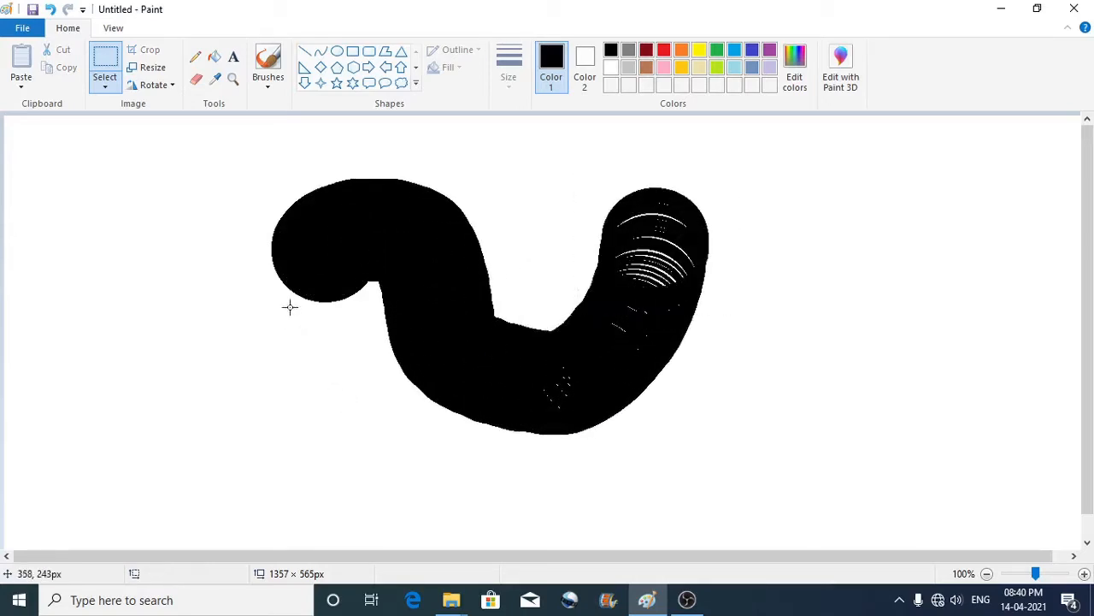
# - Select the entire canvas and delete the thick circle trail
pyautogui.click(96, 64)
pyautogui.hotkey('ctrl', 'a')
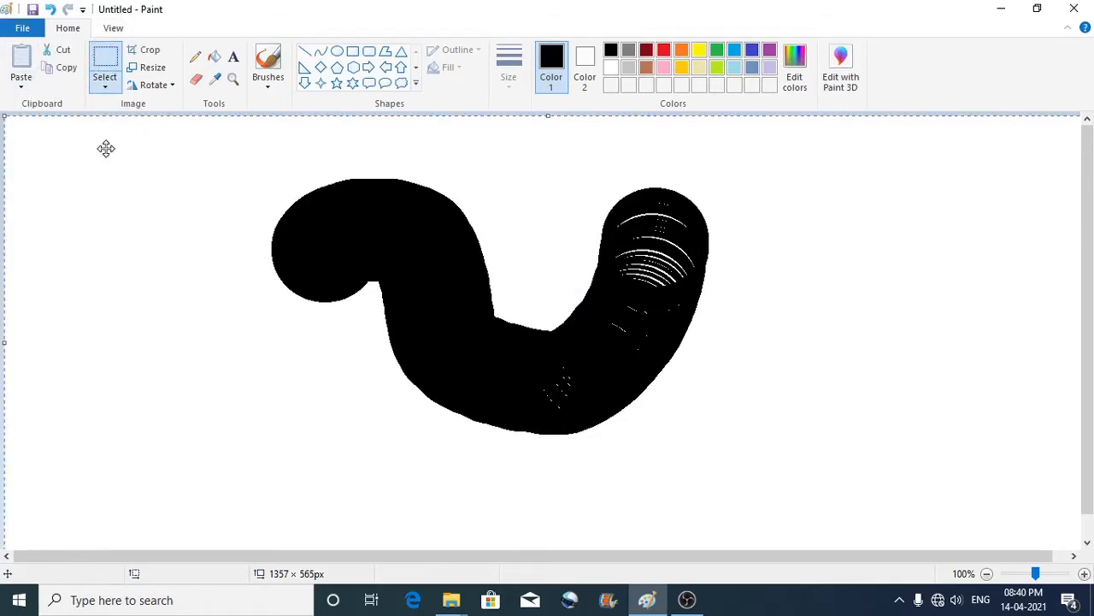
pyautogui.press('Delete')
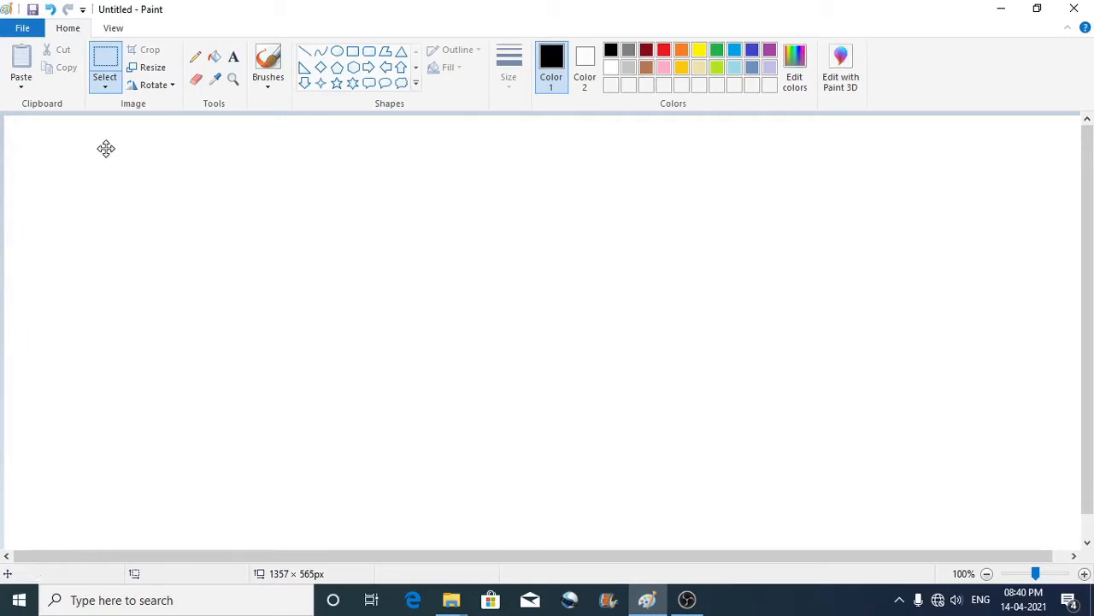
# - Draw a black ellipse outline about 137 × 131 px with a 1px line in the upper-left part of the canvas
pyautogui.click(337, 52)
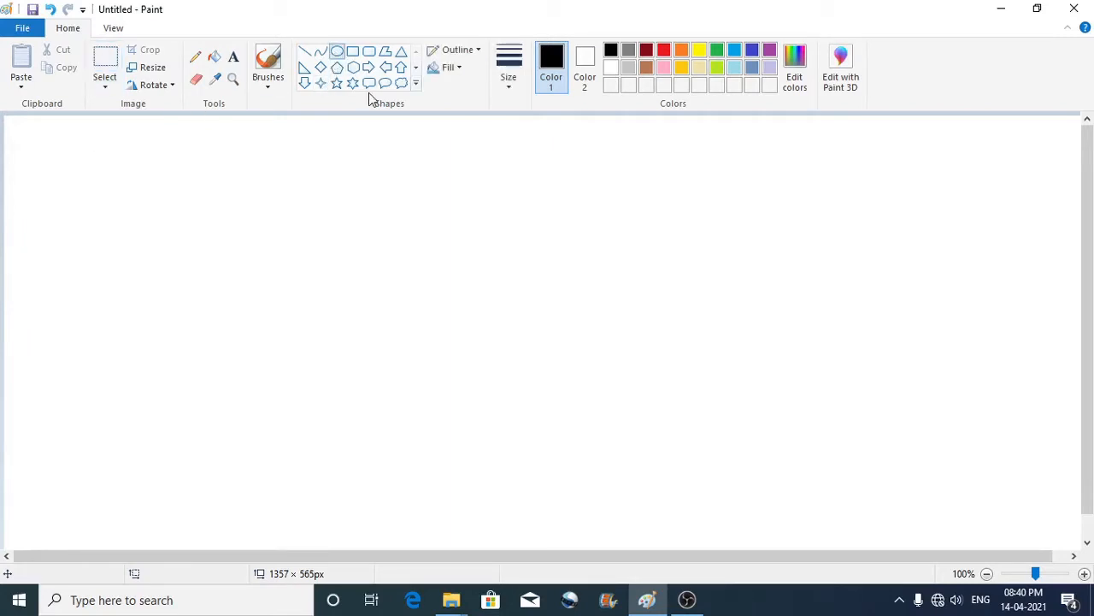
pyautogui.click(508, 88)
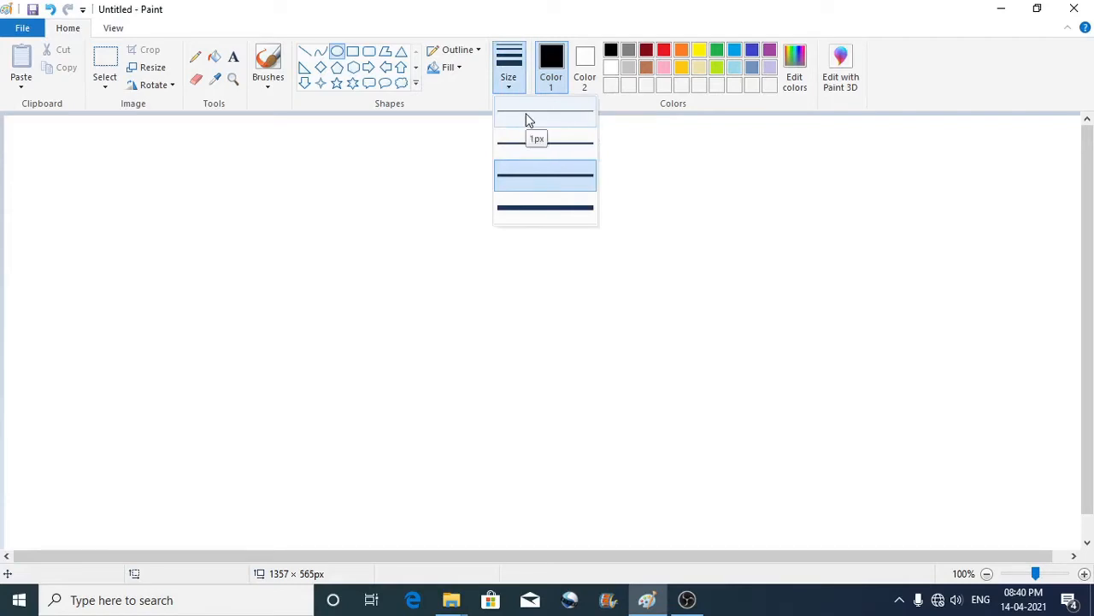
pyautogui.click(525, 113)
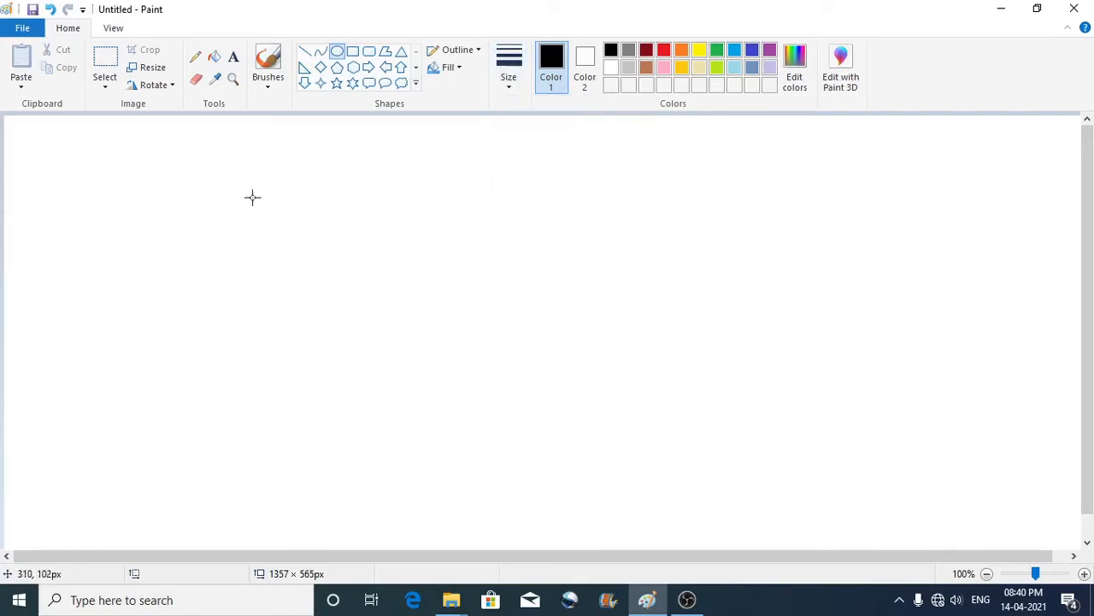
pyautogui.moveTo(252, 197); pyautogui.dragTo(363, 301)
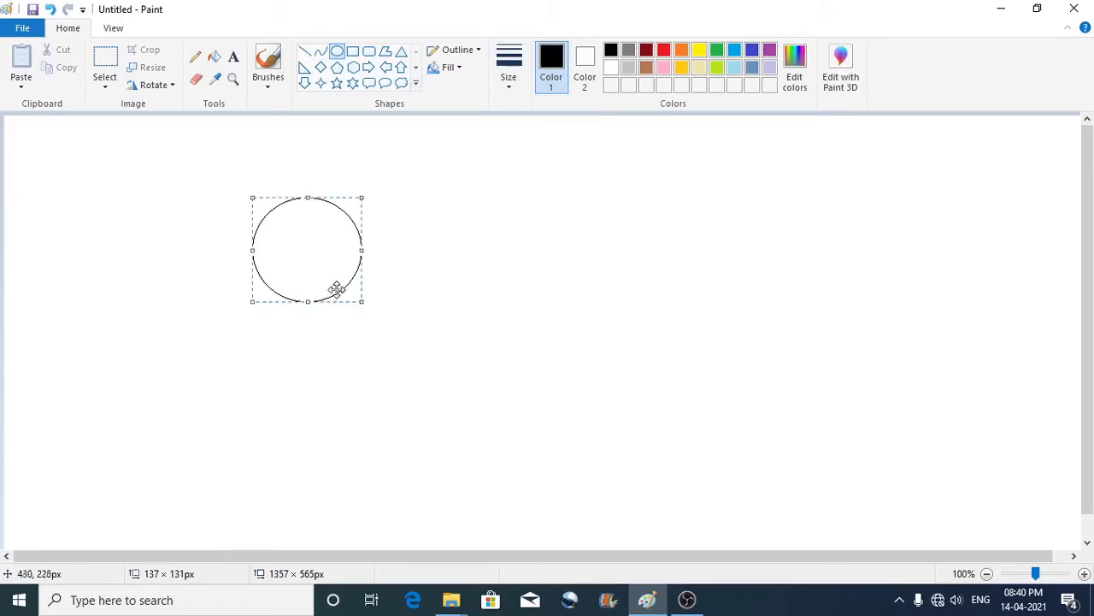
# - Enclose the thin circle in a rectangular selection about 192 × 171 px and smear it into a wavy trail ending near the canvas's lower right
pyautogui.click(109, 92)
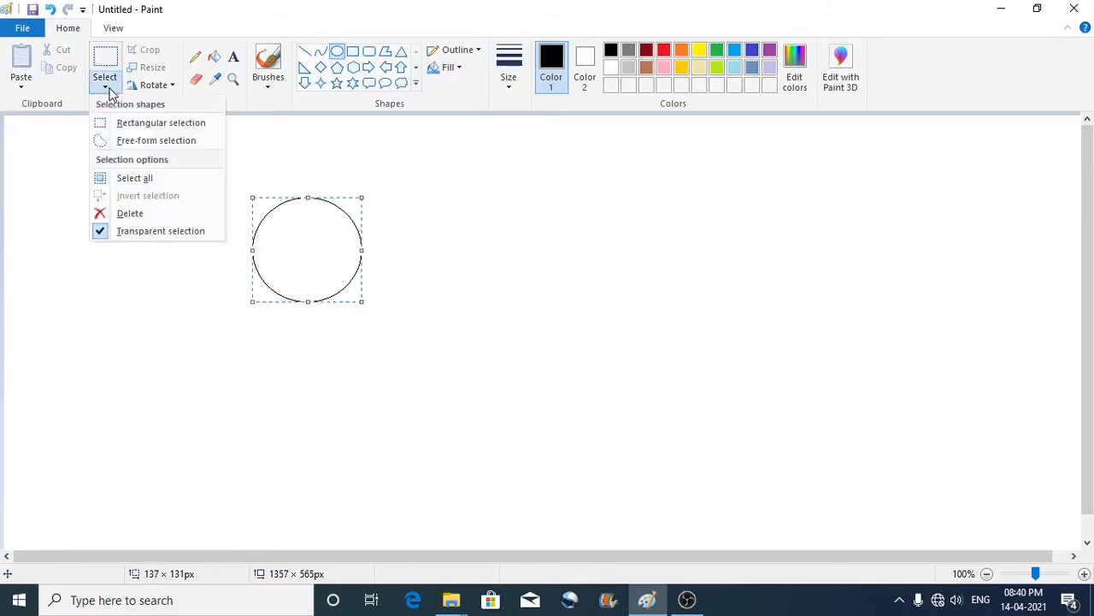
pyautogui.click(145, 126)
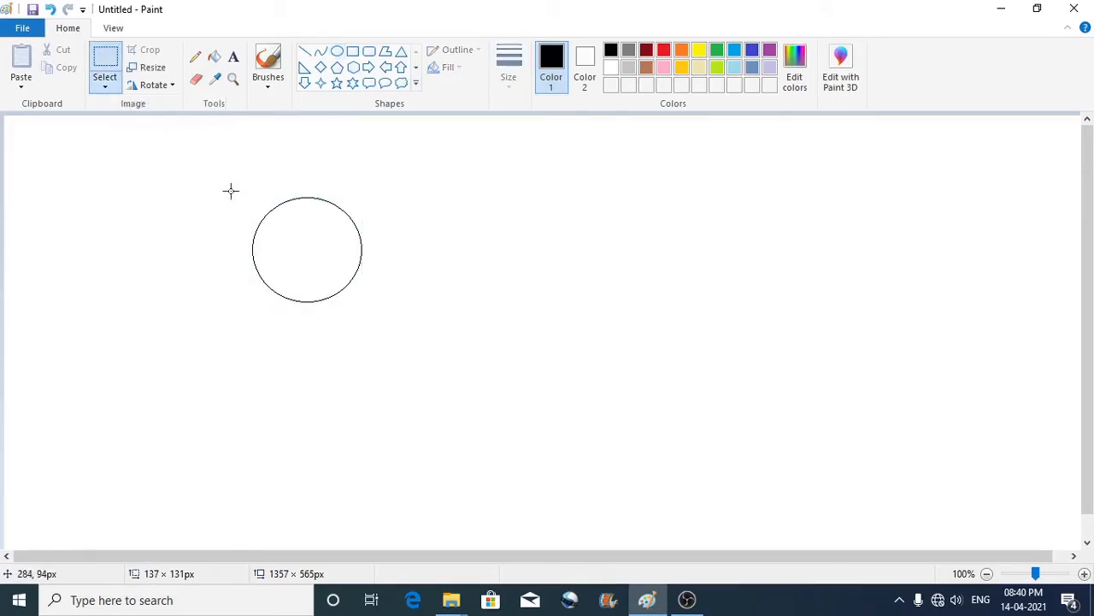
pyautogui.moveTo(230, 186); pyautogui.dragTo(385, 324)
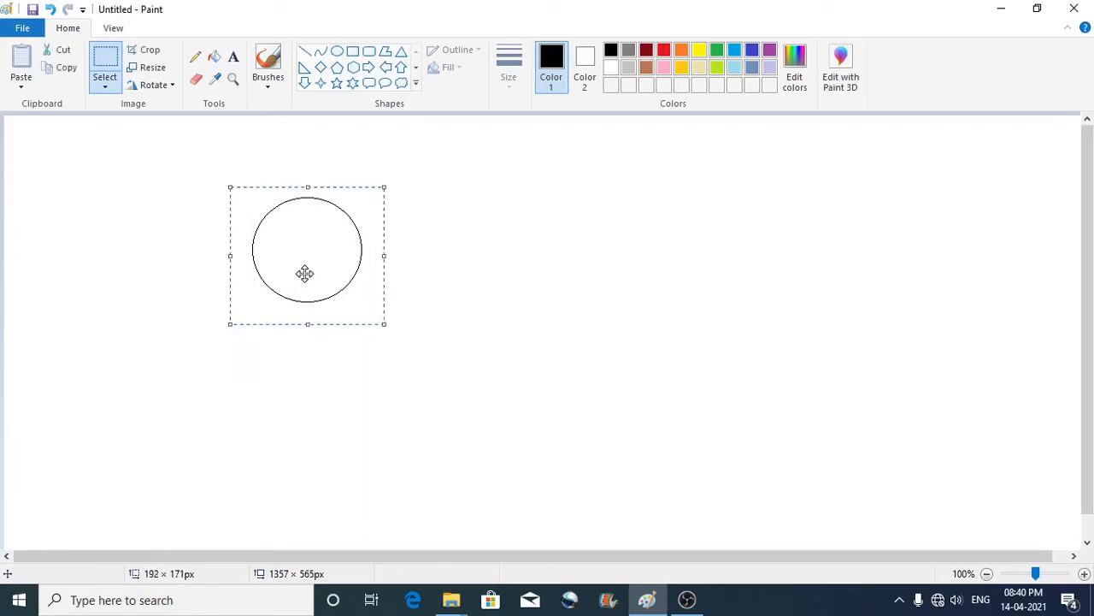
pyautogui.moveTo(316, 267)
pyautogui.mouseDown()
pyautogui.moveTo(334, 233)
pyautogui.moveTo(377, 222)
pyautogui.moveTo(433, 236)
pyautogui.moveTo(475, 344)
pyautogui.moveTo(521, 383)
pyautogui.moveTo(618, 379)
pyautogui.moveTo(756, 262)
pyautogui.moveTo(837, 295)
pyautogui.moveTo(852, 418)
pyautogui.moveTo(840, 473)
pyautogui.mouseUp()
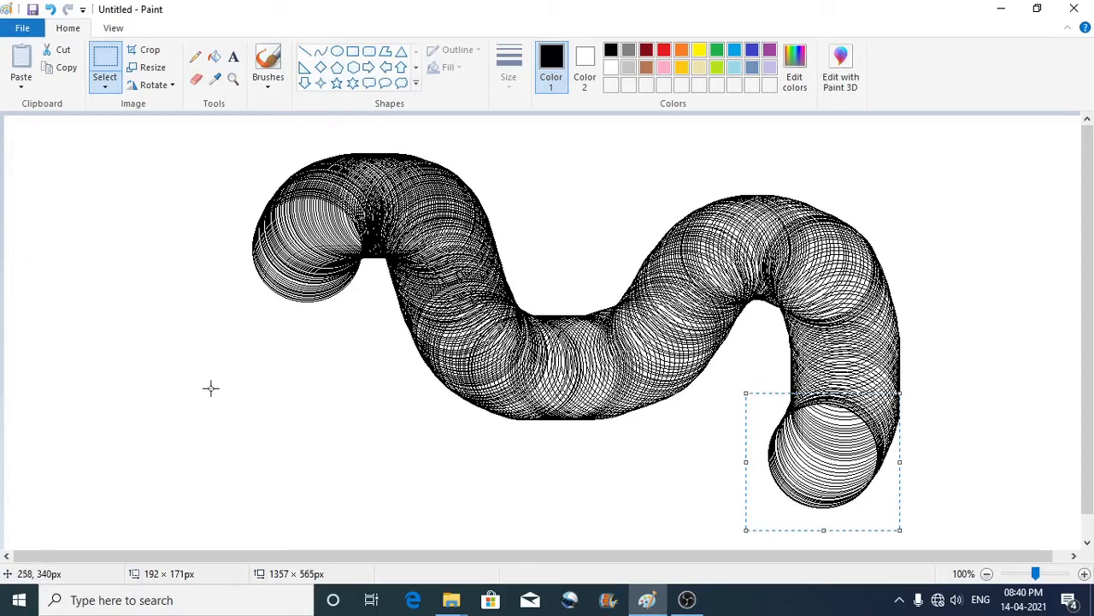
# - Enclose the whole thin circle trail in a rectangular selection about 891 × 510 px and delete it
pyautogui.click(214, 286)
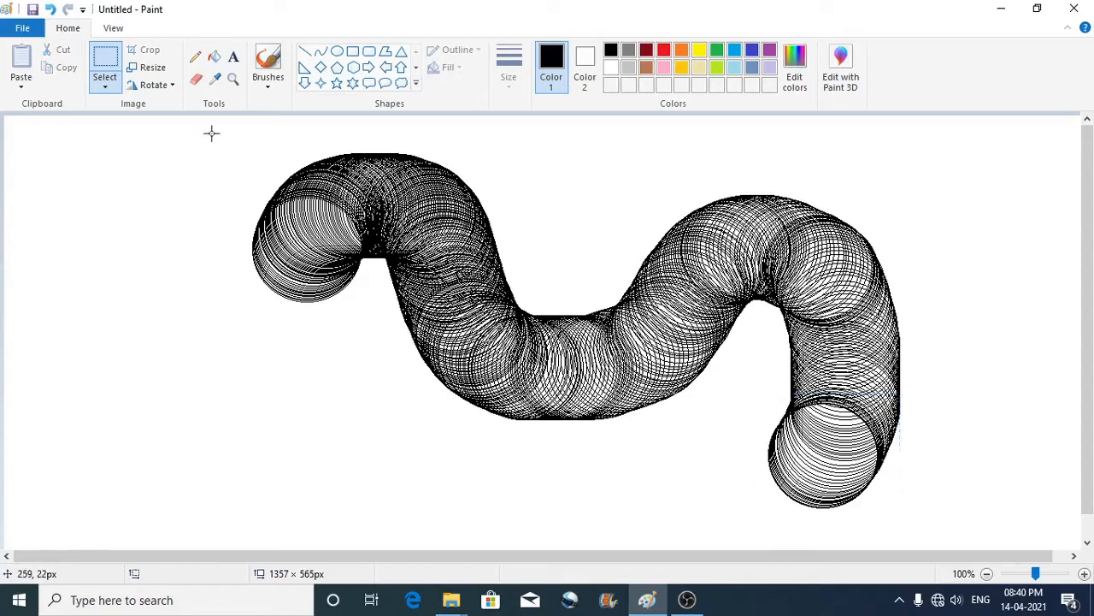
pyautogui.moveTo(212, 133)
pyautogui.mouseDown()
pyautogui.moveTo(479, 313)
pyautogui.moveTo(917, 522)
pyautogui.moveTo(902, 523)
pyautogui.moveTo(925, 542)
pyautogui.mouseUp()
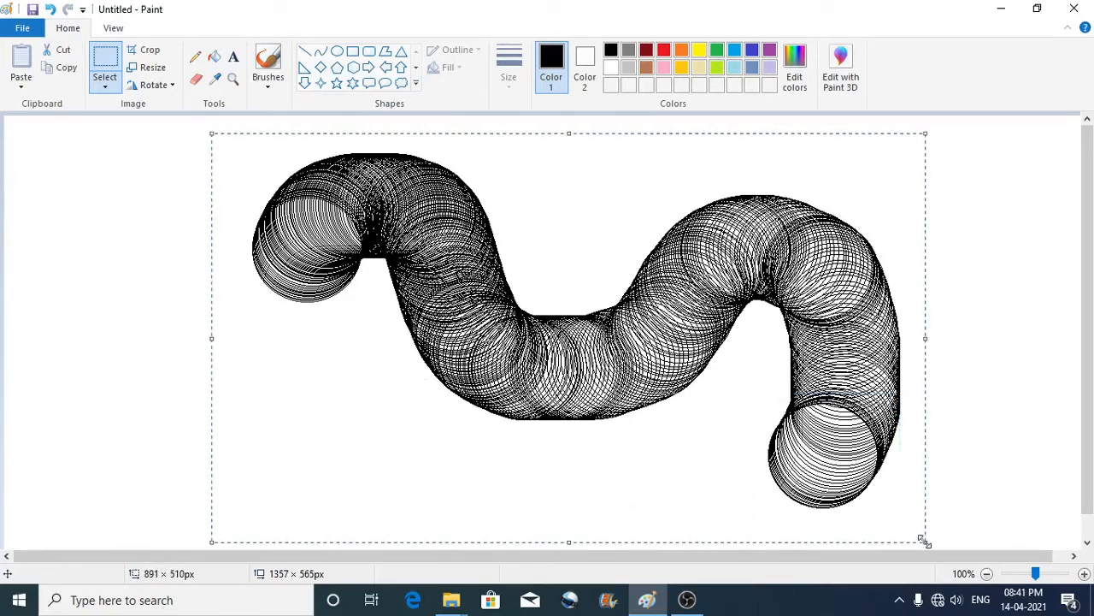
pyautogui.press('Delete')
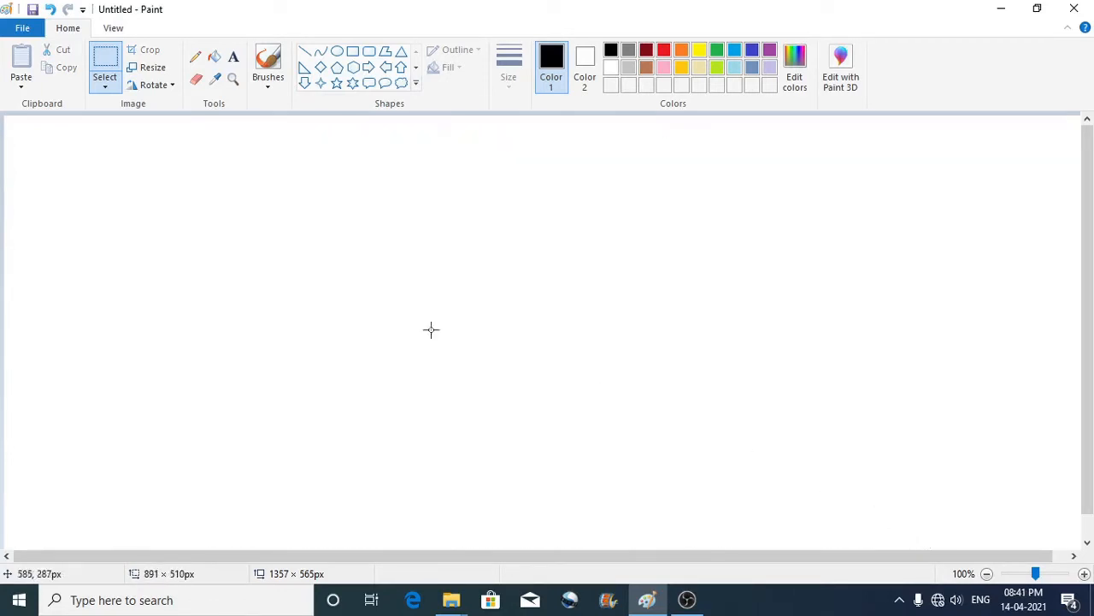
# - Draw a thin black rectangle outline about 103 × 93 px in the upper-left part of the canvas
pyautogui.click(352, 53)
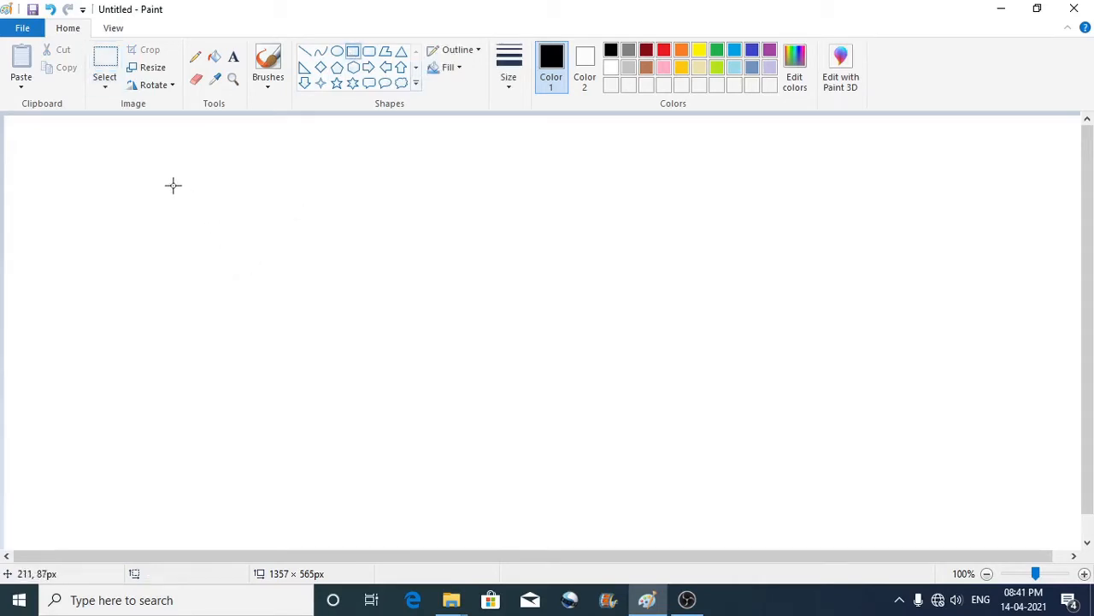
pyautogui.moveTo(167, 181); pyautogui.dragTo(249, 254)
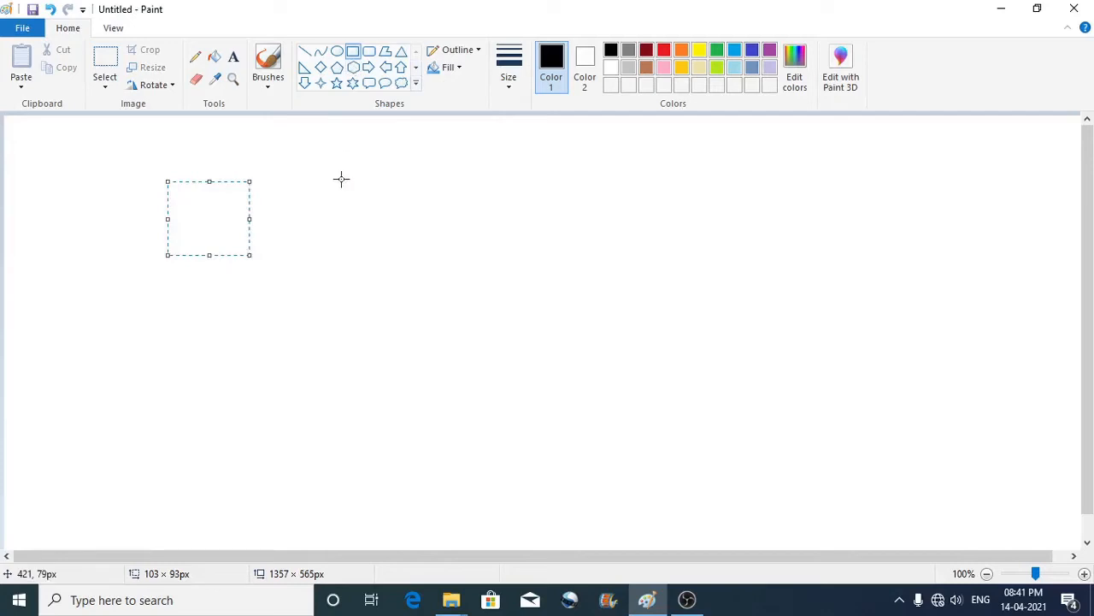
pyautogui.click(337, 120)
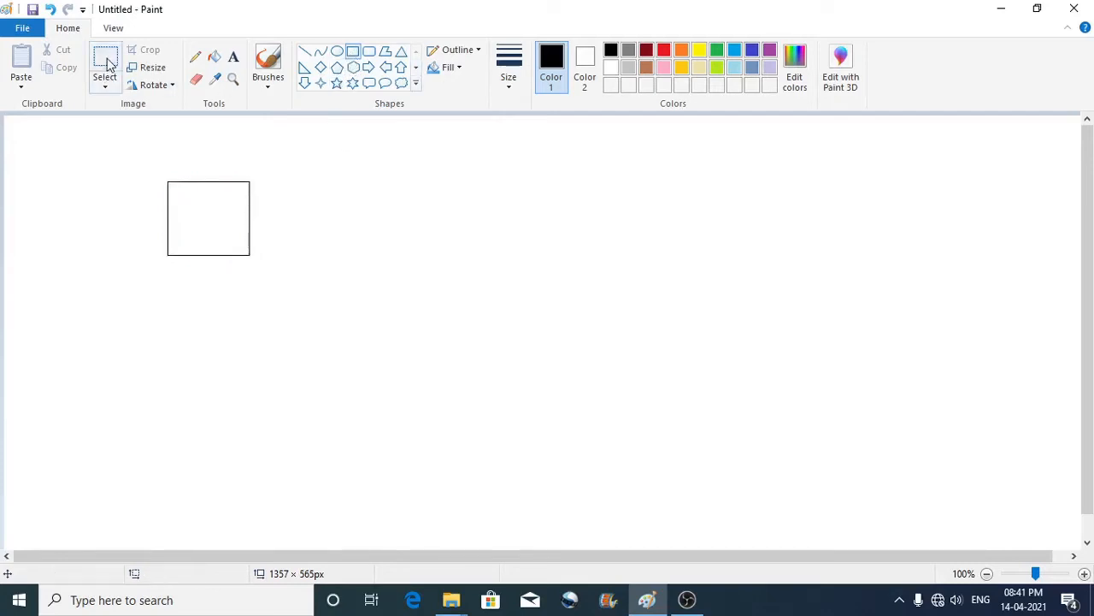
# - Enclose the rectangle in a rectangular selection about 157 × 145 px and smear it into a wavy trail across the canvas
pyautogui.click(108, 65)
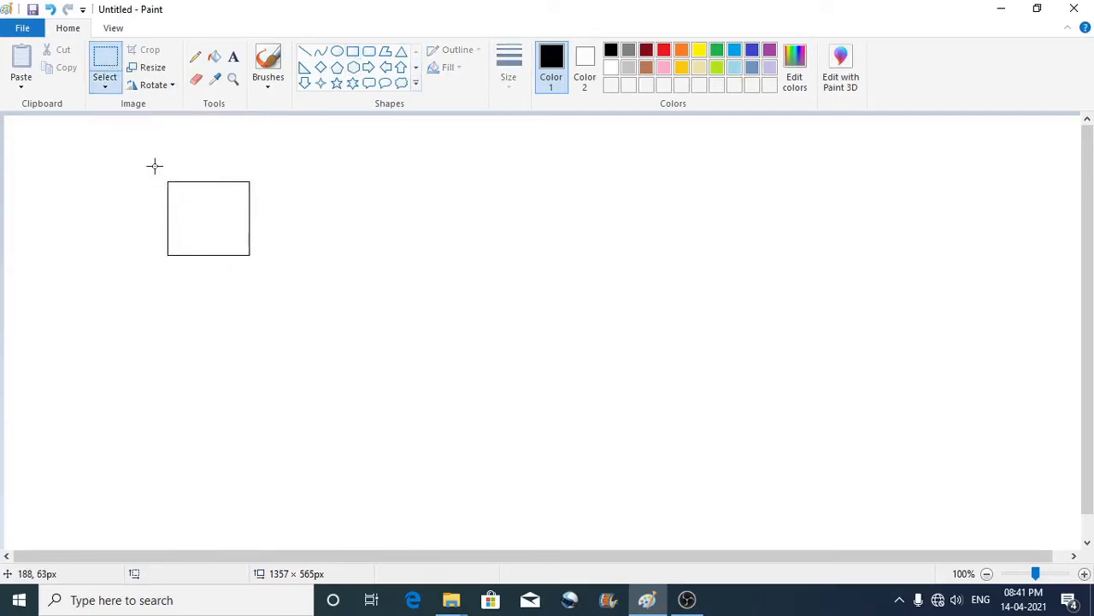
pyautogui.moveTo(154, 166); pyautogui.dragTo(280, 282)
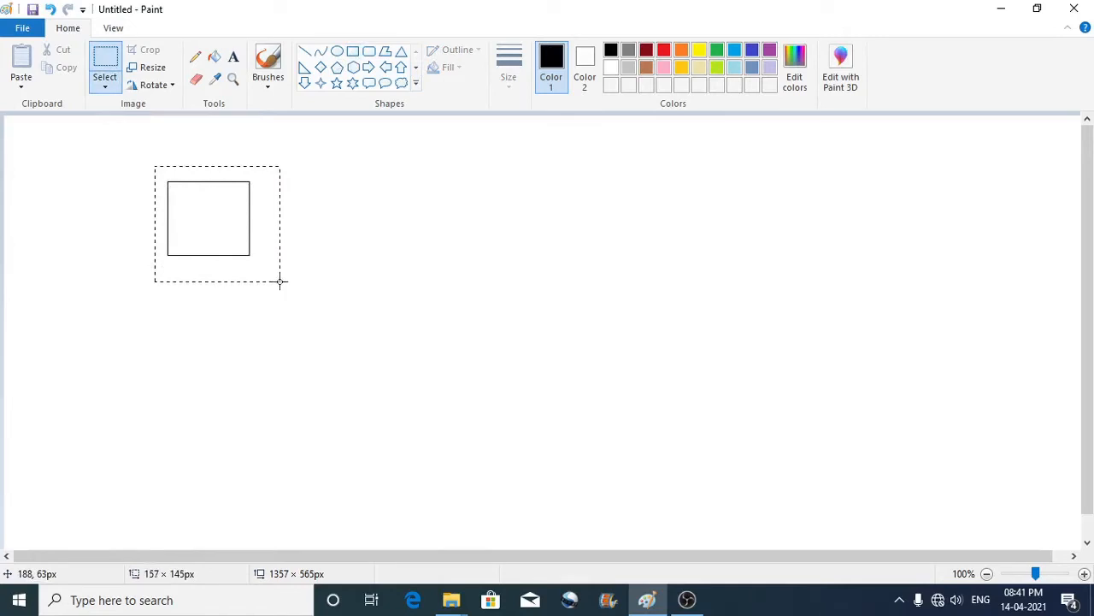
pyautogui.click(105, 86)
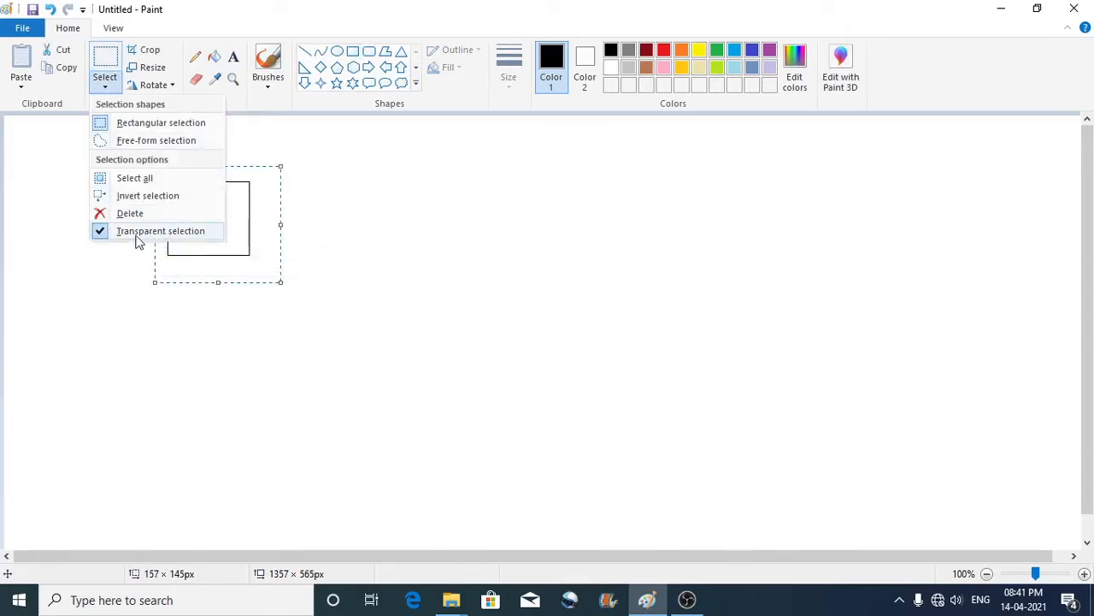
pyautogui.click(382, 5)
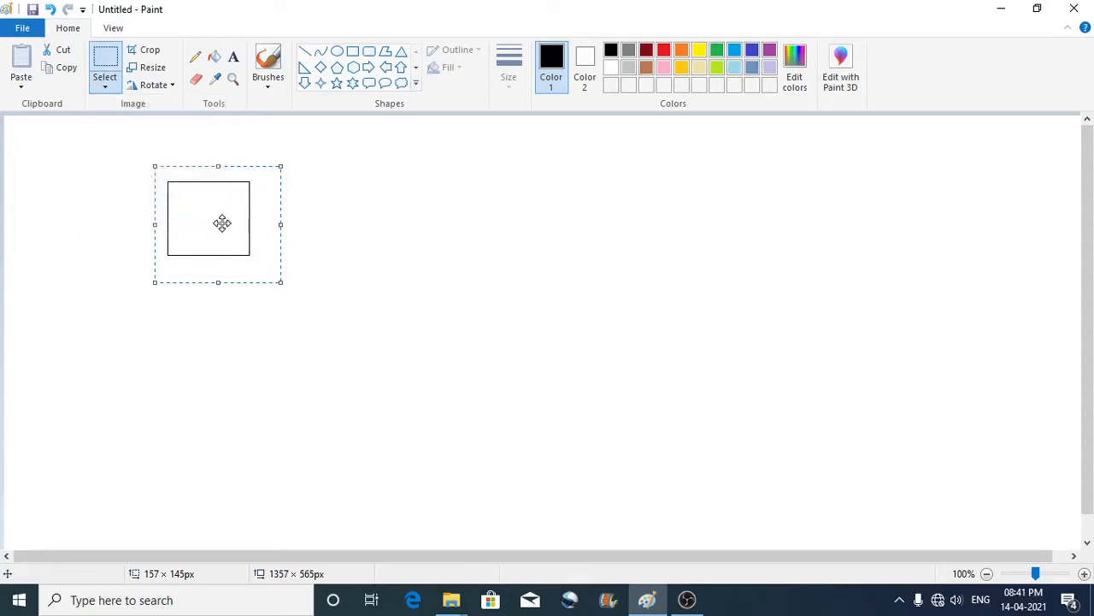
pyautogui.moveTo(222, 221)
pyautogui.mouseDown()
pyautogui.moveTo(309, 195)
pyautogui.moveTo(333, 217)
pyautogui.moveTo(374, 329)
pyautogui.moveTo(504, 341)
pyautogui.moveTo(564, 255)
pyautogui.moveTo(654, 241)
pyautogui.moveTo(742, 393)
pyautogui.moveTo(867, 319)
pyautogui.moveTo(885, 260)
pyautogui.mouseUp()
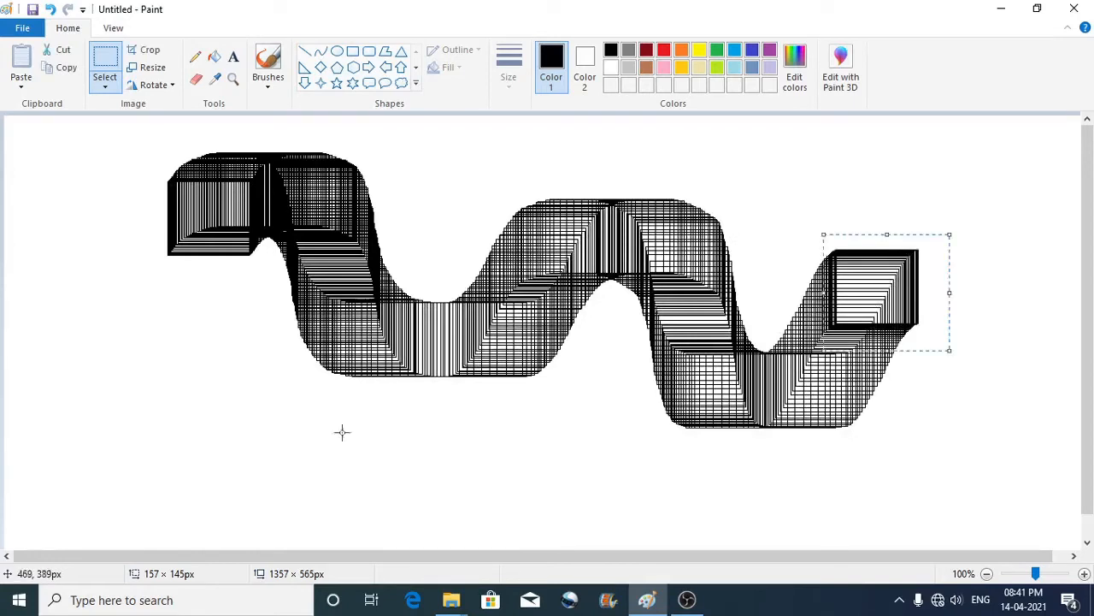
# - Enclose the whole rectangle trail in a rectangular selection about 1066 × 495 px and delete it
pyautogui.click(107, 427)
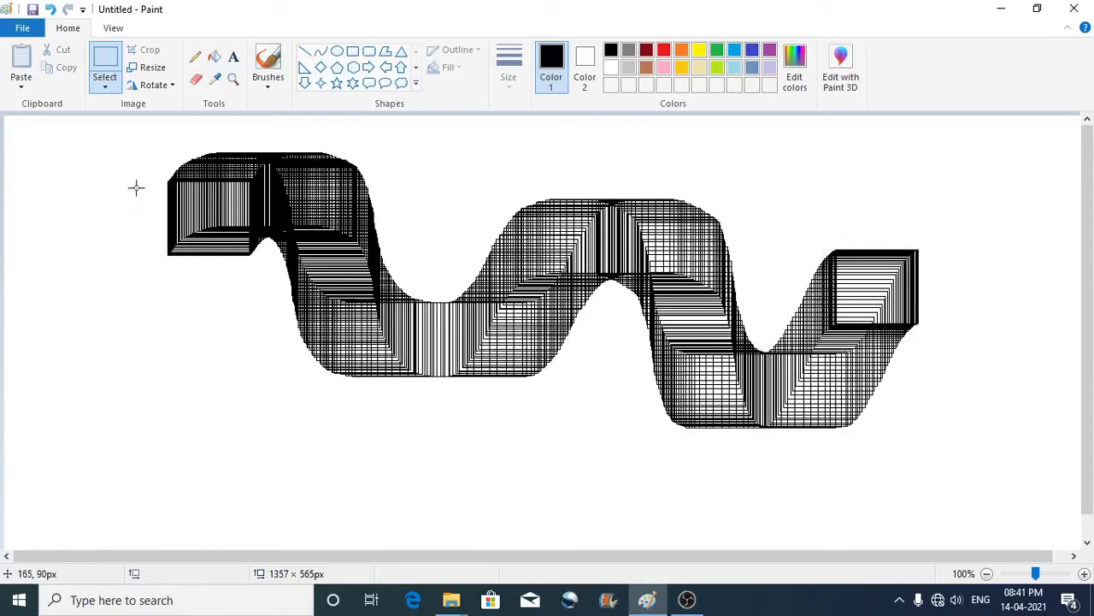
pyautogui.moveTo(148, 132)
pyautogui.mouseDown()
pyautogui.moveTo(926, 471)
pyautogui.moveTo(1003, 529)
pyautogui.mouseUp()
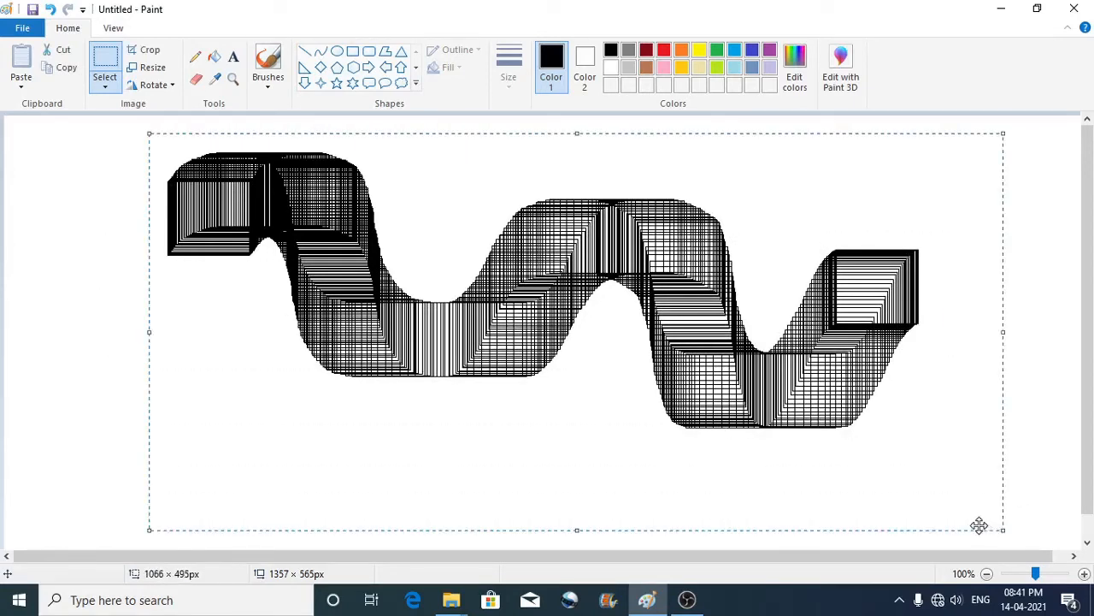
pyautogui.press('Delete')
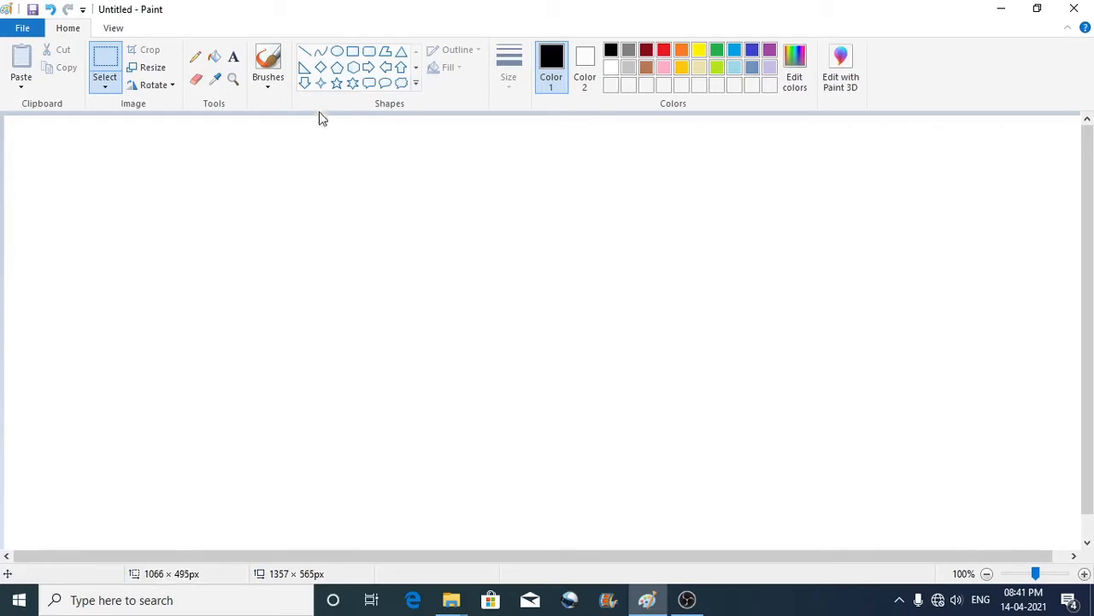
# - Draw a thin black pentagon about 146 × 157 px and smear it, within a 235 × 230 px selection, into a wavy trail across the canvas
pyautogui.click(338, 69)
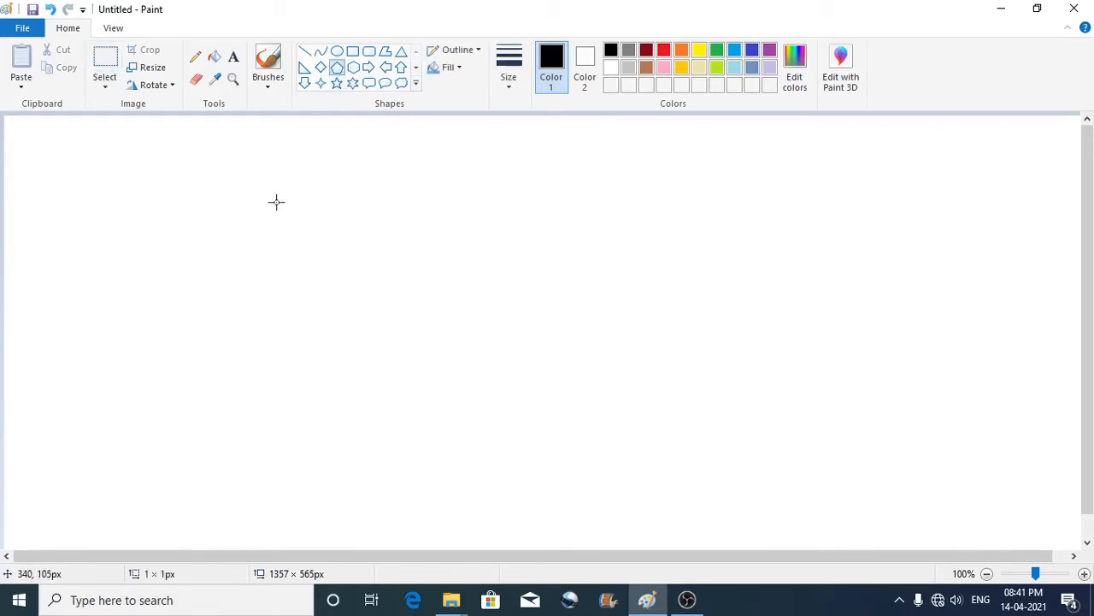
pyautogui.moveTo(276, 202); pyautogui.dragTo(392, 325)
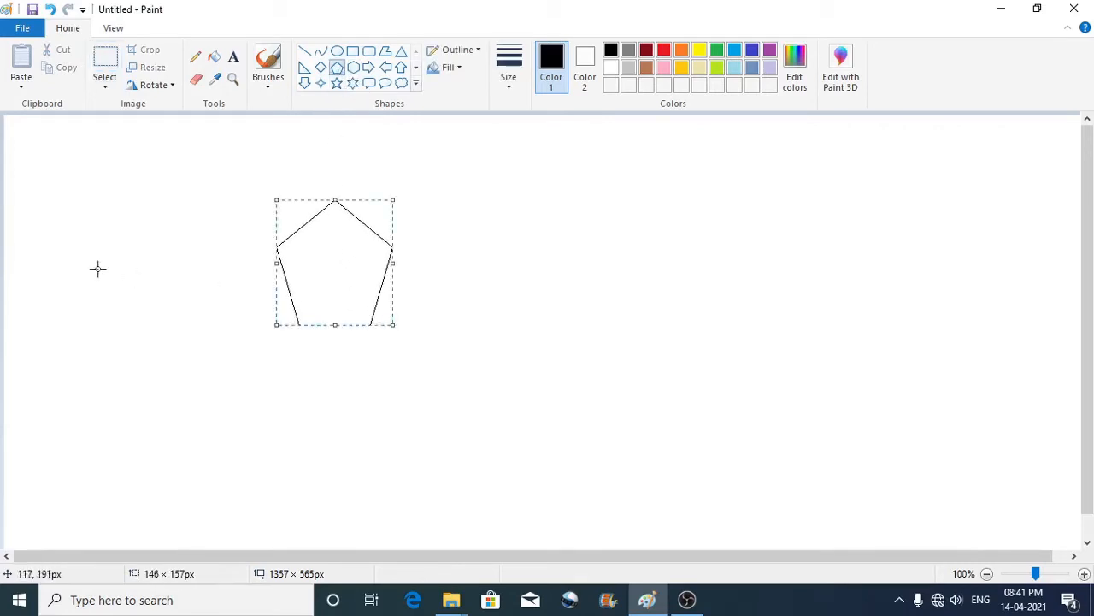
pyautogui.click(105, 60)
pyautogui.moveTo(243, 177); pyautogui.dragTo(430, 361)
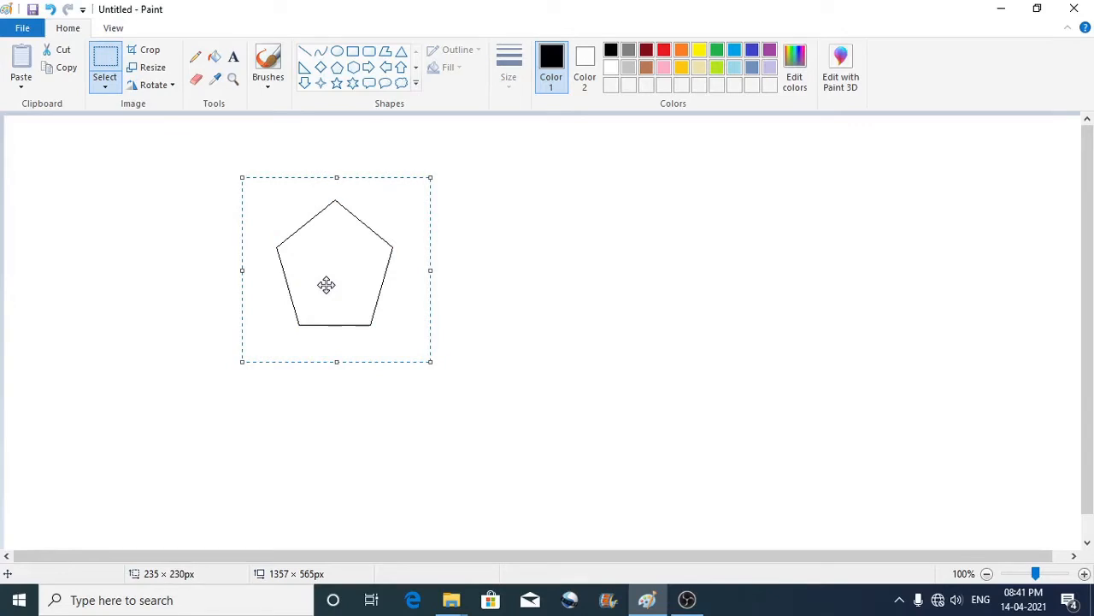
pyautogui.moveTo(326, 284)
pyautogui.mouseDown()
pyautogui.moveTo(397, 237)
pyautogui.moveTo(485, 257)
pyautogui.moveTo(536, 357)
pyautogui.moveTo(585, 358)
pyautogui.moveTo(690, 281)
pyautogui.moveTo(766, 268)
pyautogui.moveTo(826, 408)
pyautogui.moveTo(887, 389)
pyautogui.moveTo(942, 323)
pyautogui.moveTo(950, 263)
pyautogui.mouseUp()
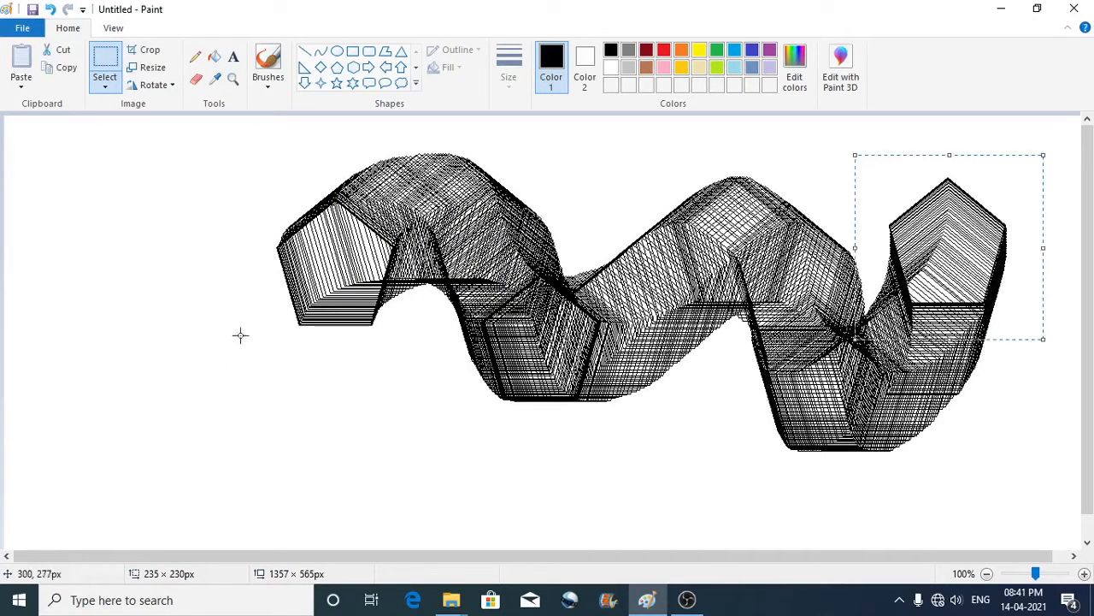
pyautogui.click(192, 323)
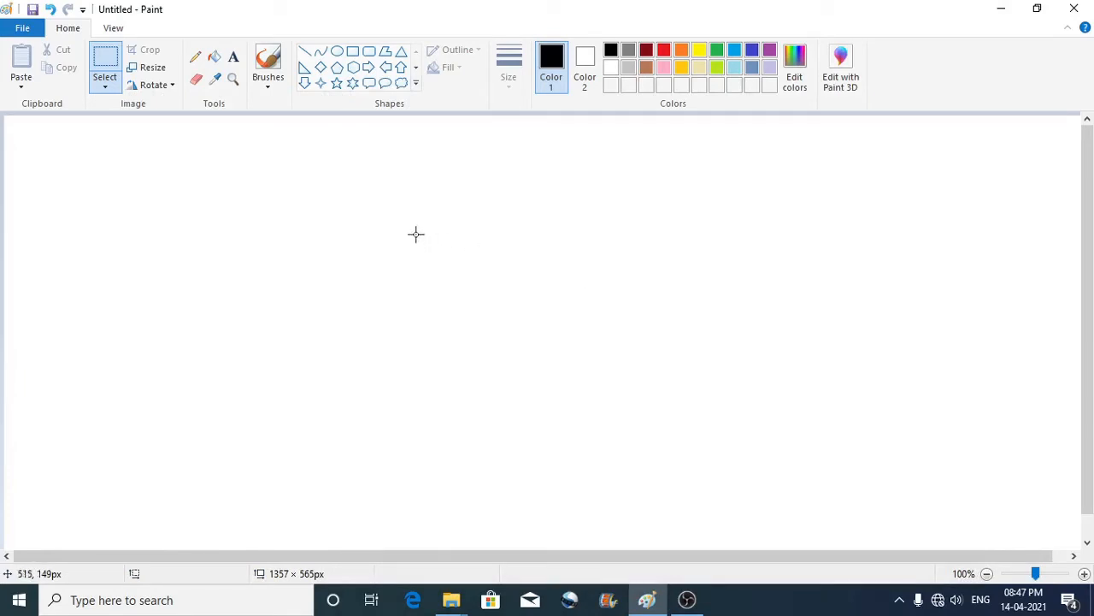
# - Draw a thick black pentagon outline about 207 × 219 px near the middle of the canvas
pyautogui.click(337, 73)
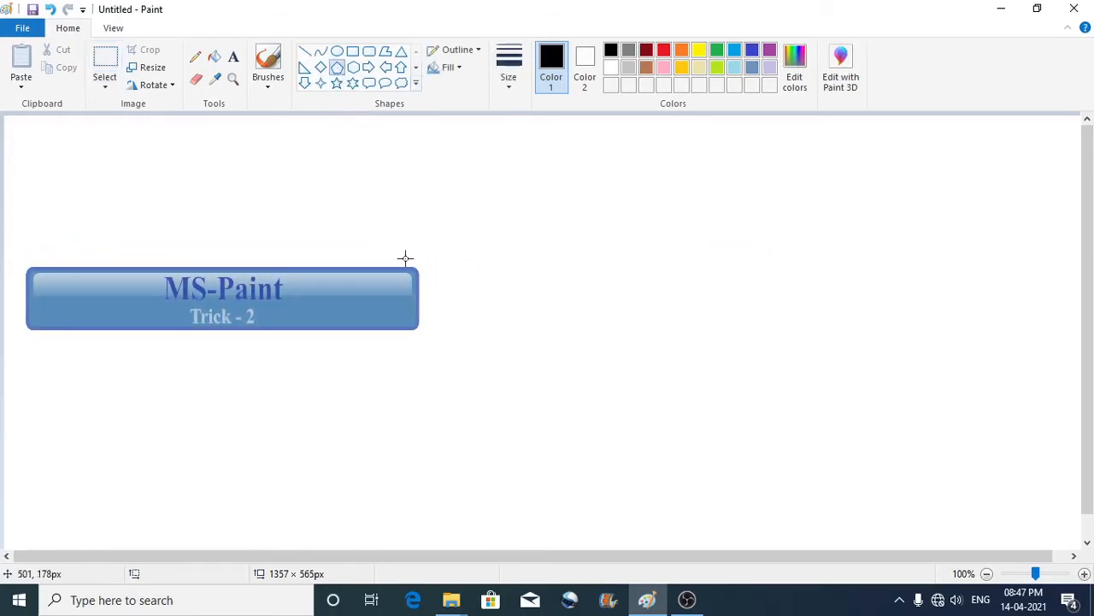
pyautogui.moveTo(388, 194); pyautogui.dragTo(556, 371)
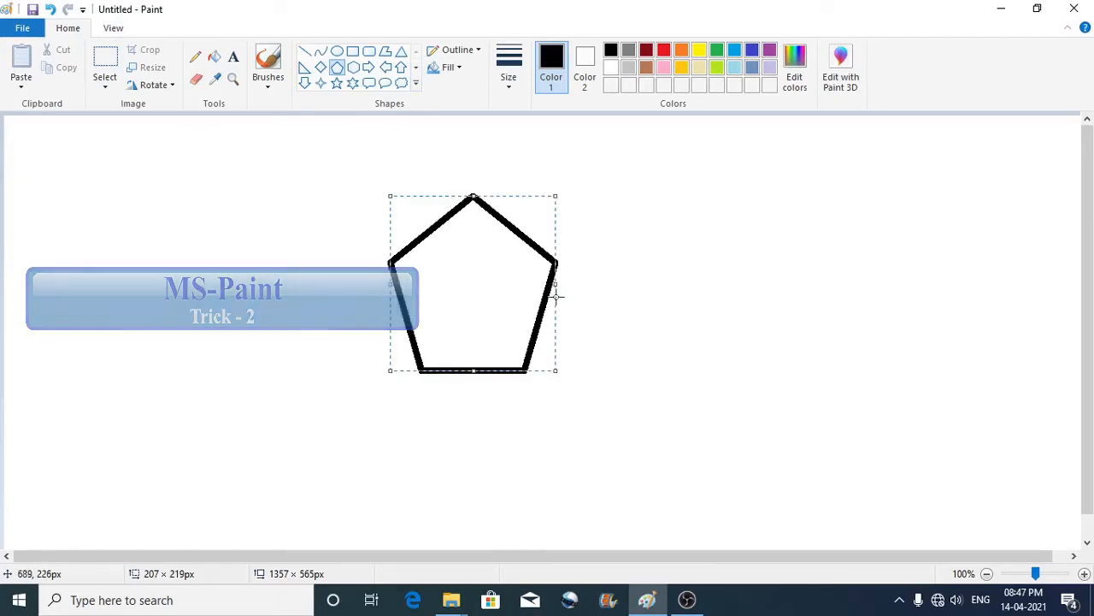
pyautogui.click(615, 269)
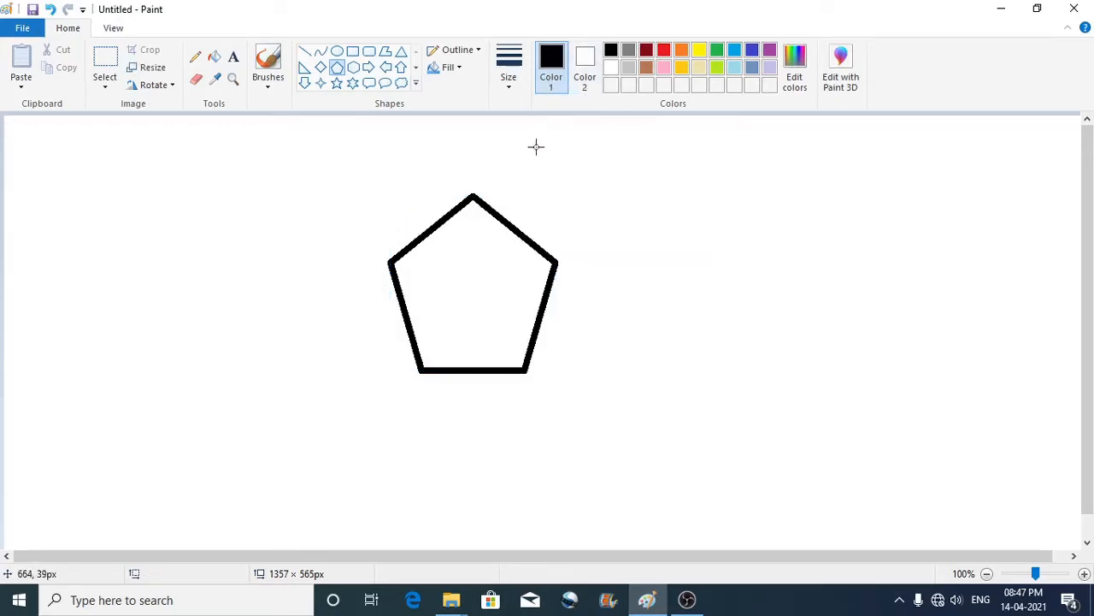
# - Draw a pentagon about 233 × 238 px right of the black one, with the thickest red outline and a solid green fill
pyautogui.click(664, 51)
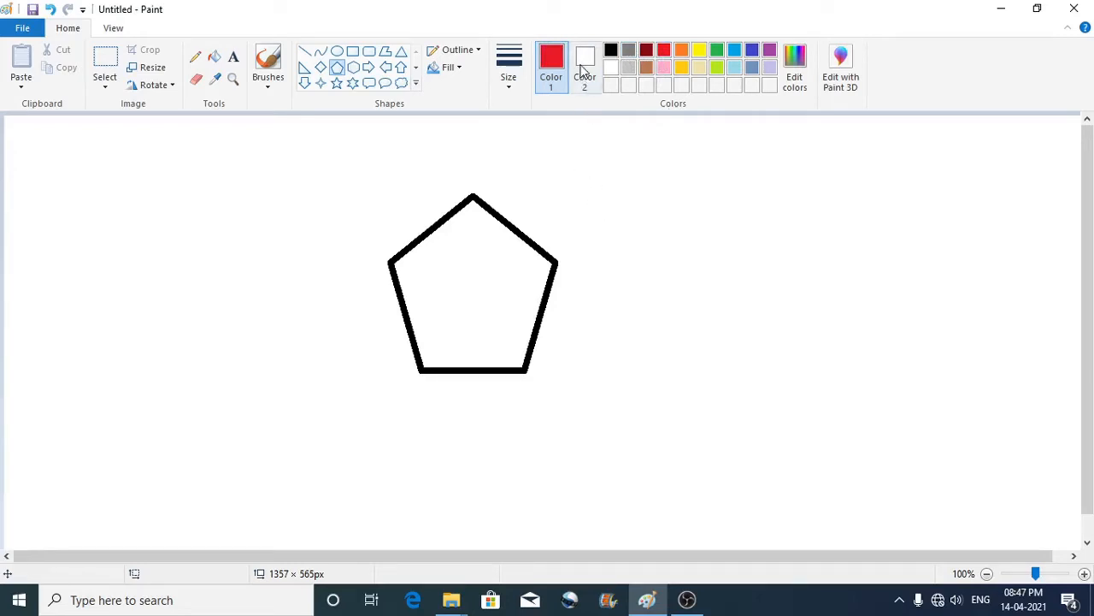
pyautogui.click(584, 69)
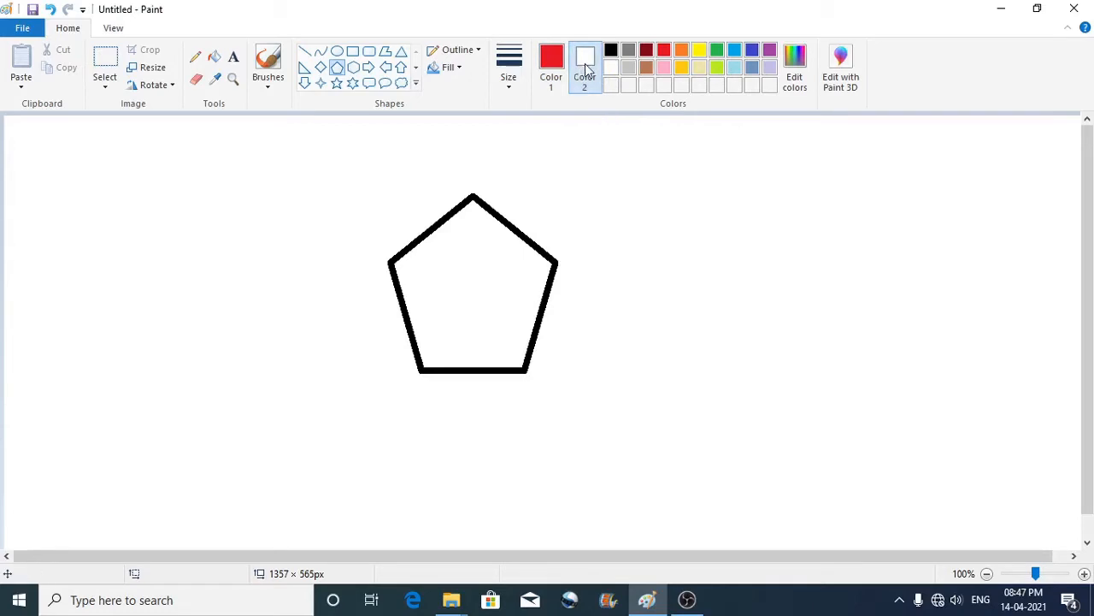
pyautogui.click(718, 51)
pyautogui.click(508, 89)
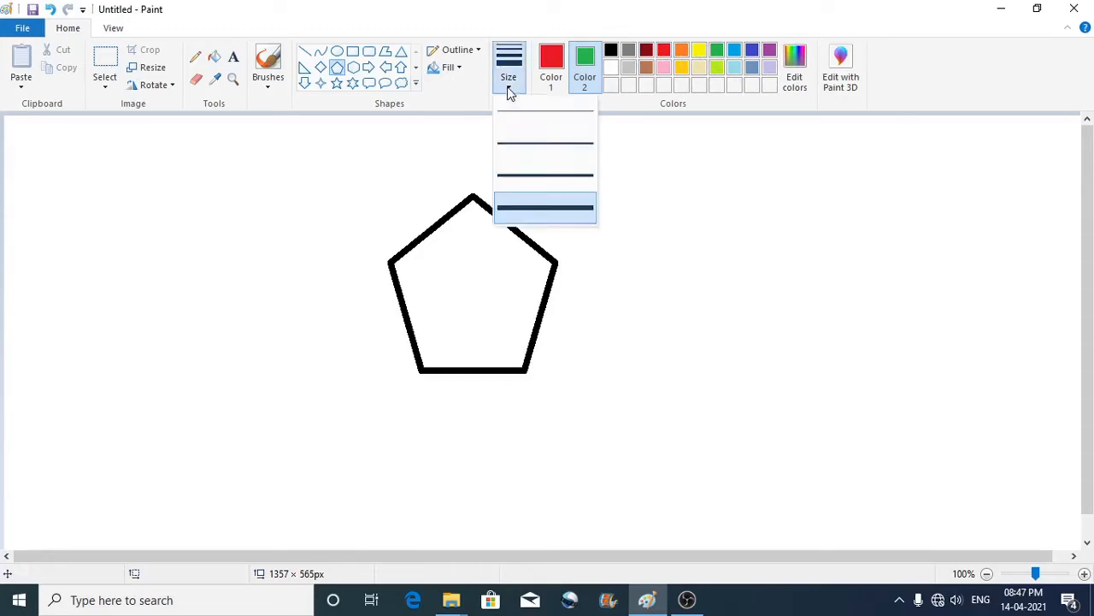
pyautogui.click(523, 209)
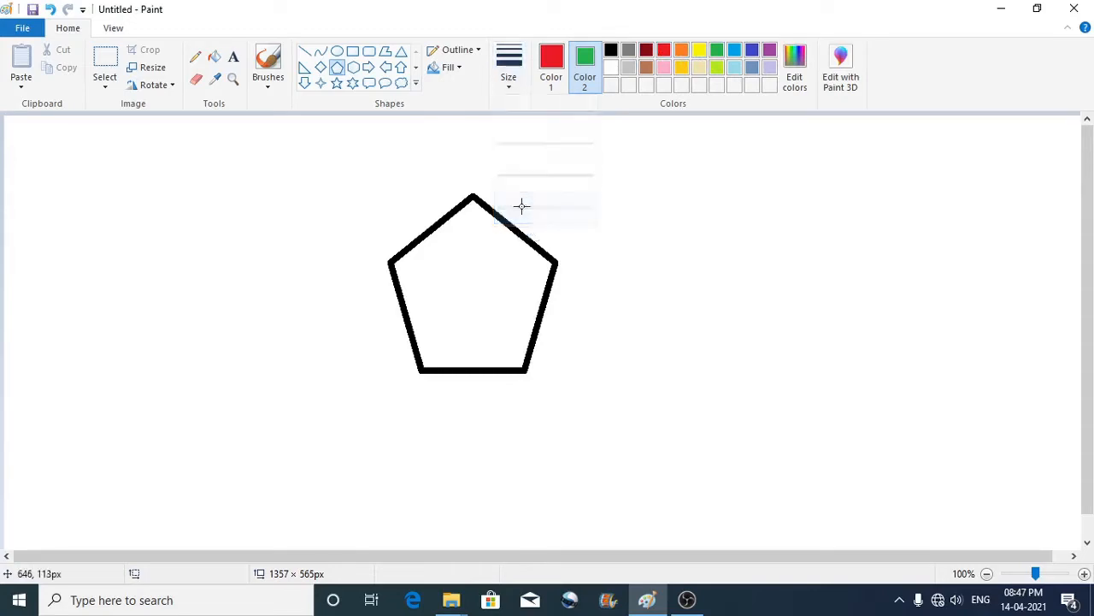
pyautogui.click(459, 68)
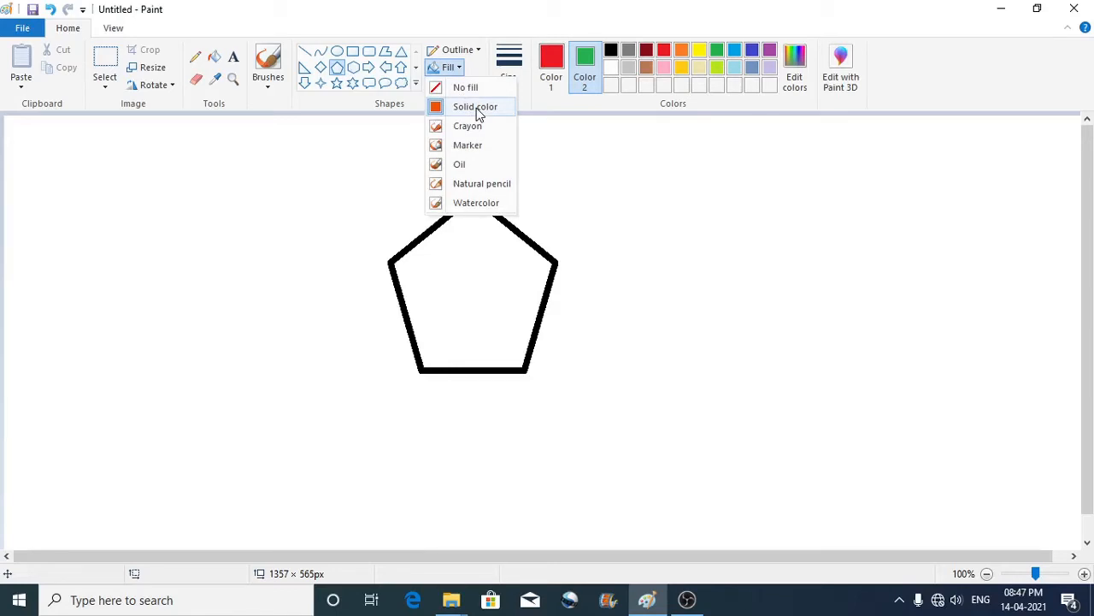
pyautogui.click(475, 107)
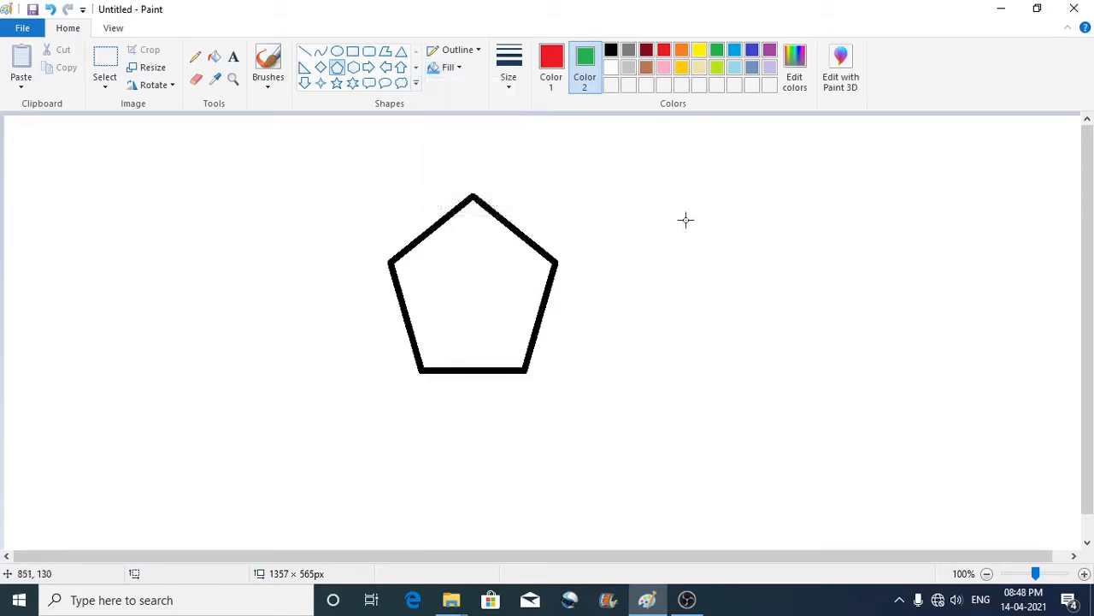
pyautogui.moveTo(615, 186); pyautogui.dragTo(801, 377)
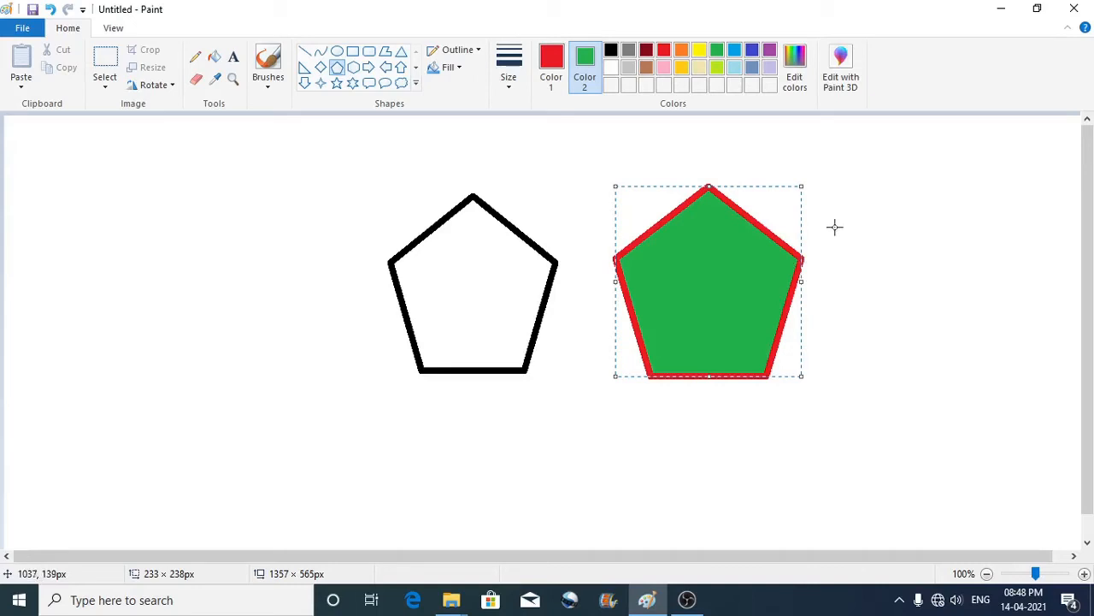
pyautogui.click(881, 210)
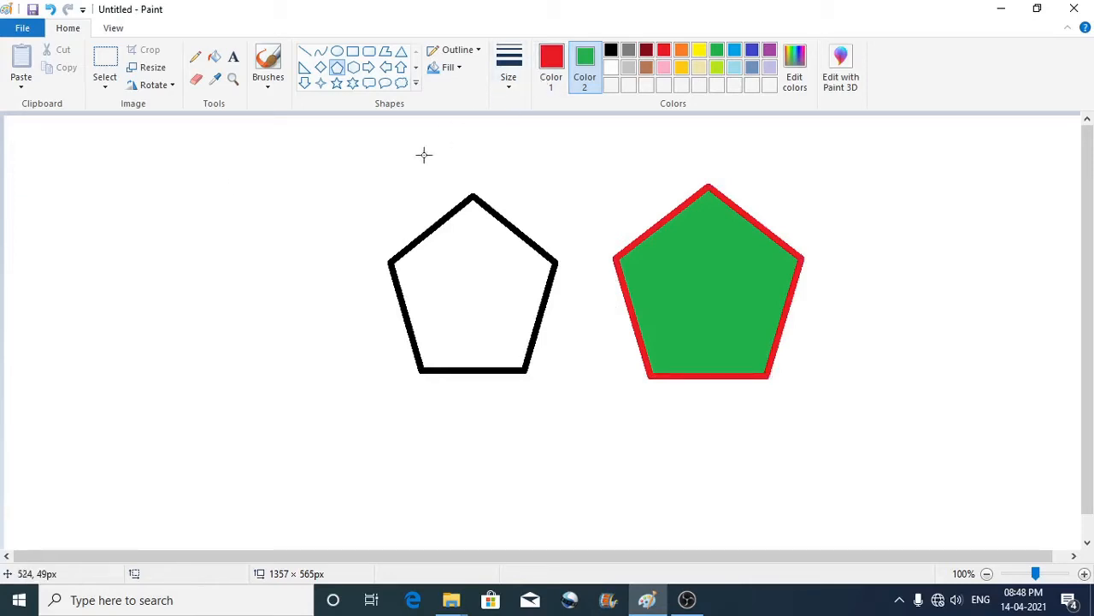
# - Draw a pentagon about 209 × 207 px left of the black one, with a red outline and a white fill
pyautogui.click(552, 73)
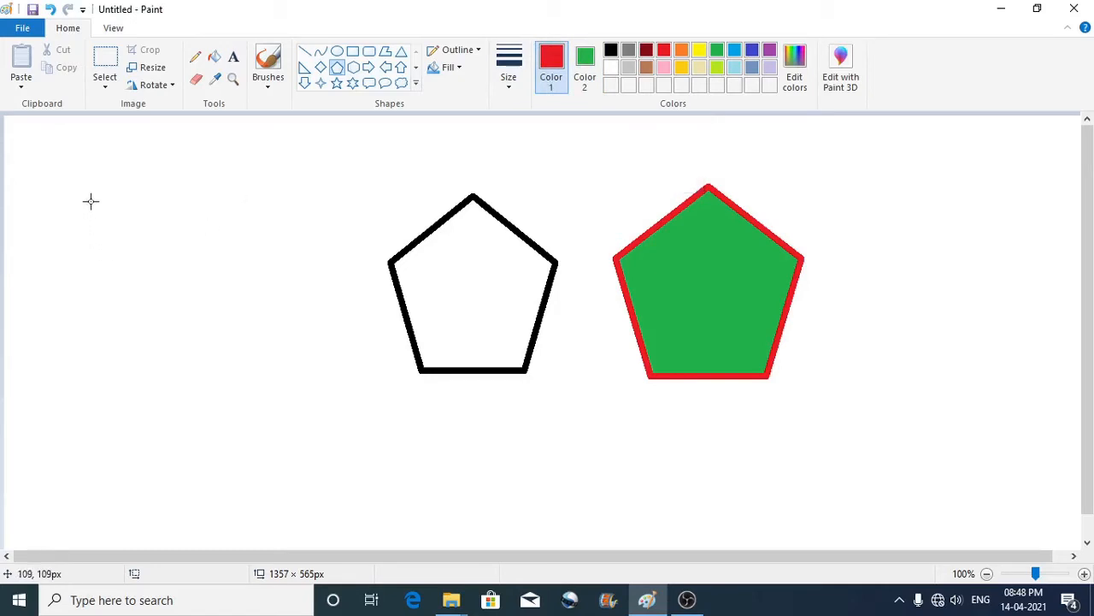
pyautogui.moveTo(89, 198); pyautogui.dragTo(256, 364)
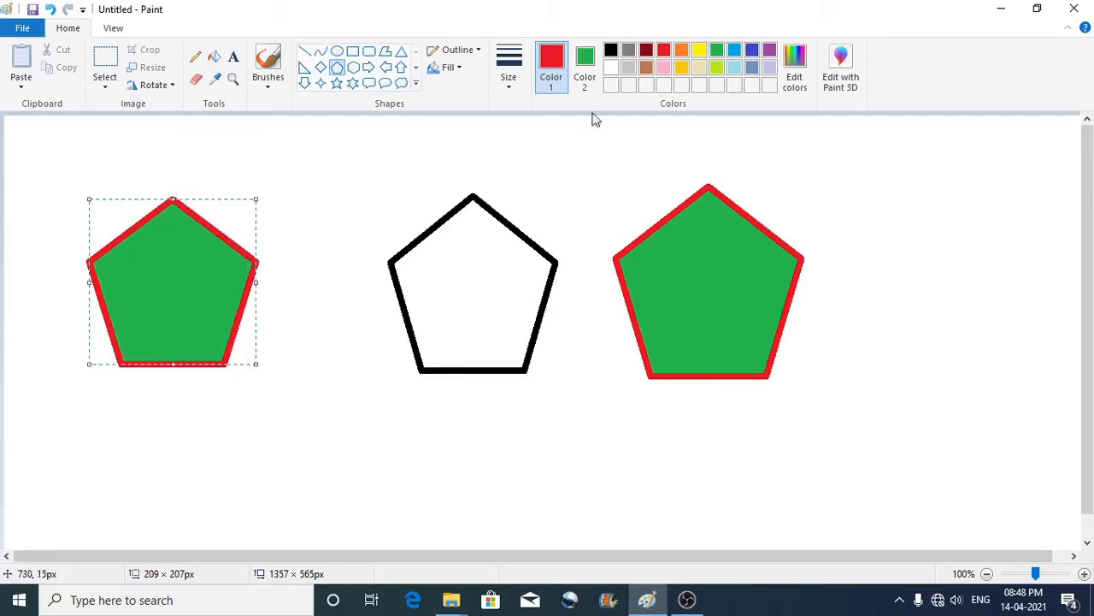
pyautogui.click(586, 68)
pyautogui.click(612, 86)
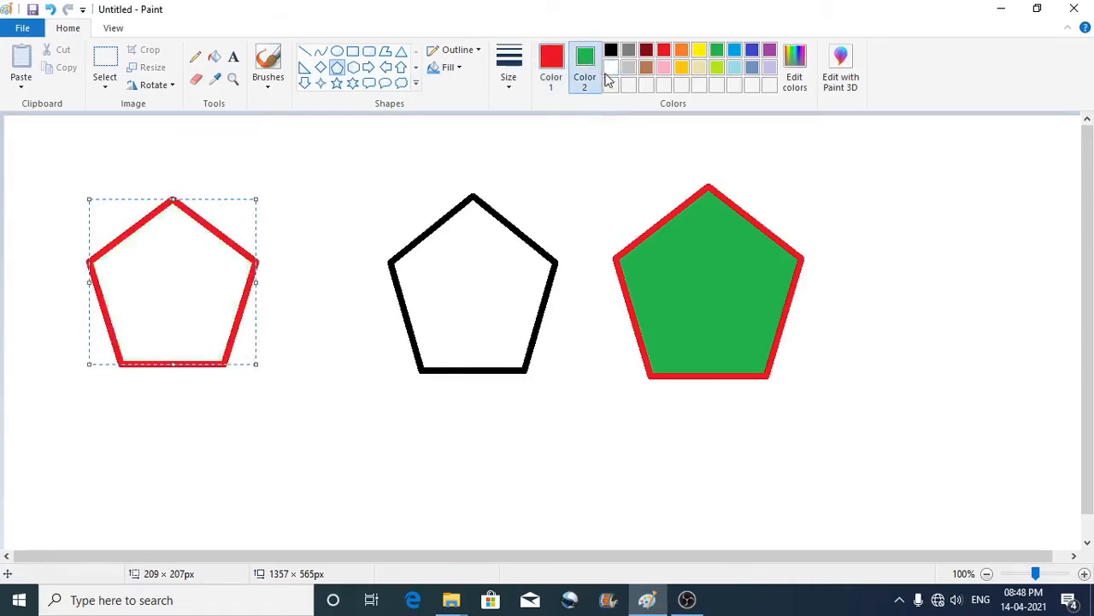
pyautogui.click(613, 72)
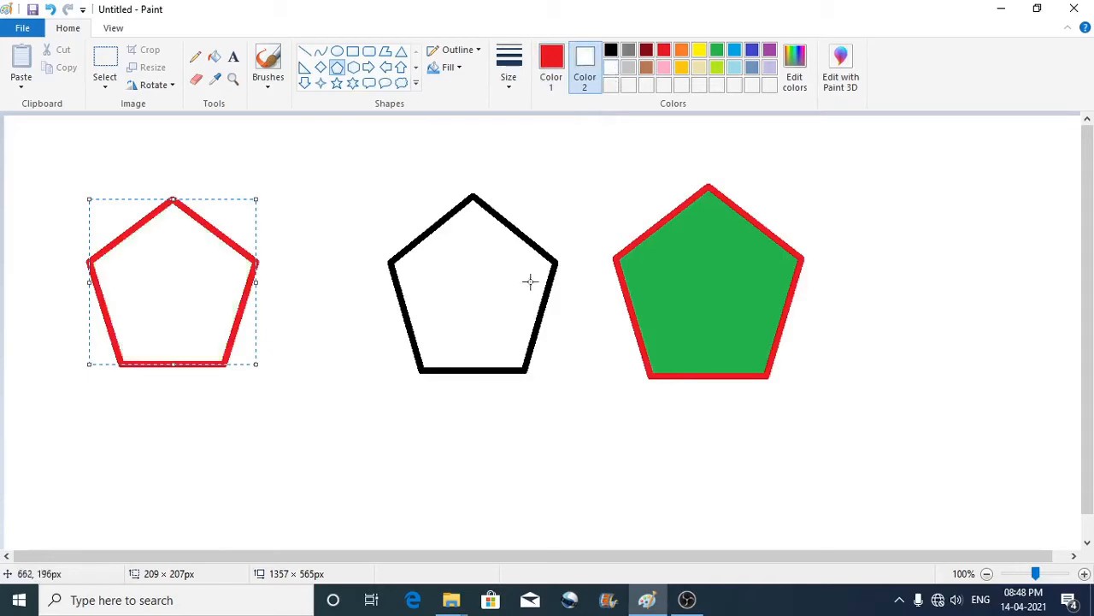
pyautogui.click(358, 407)
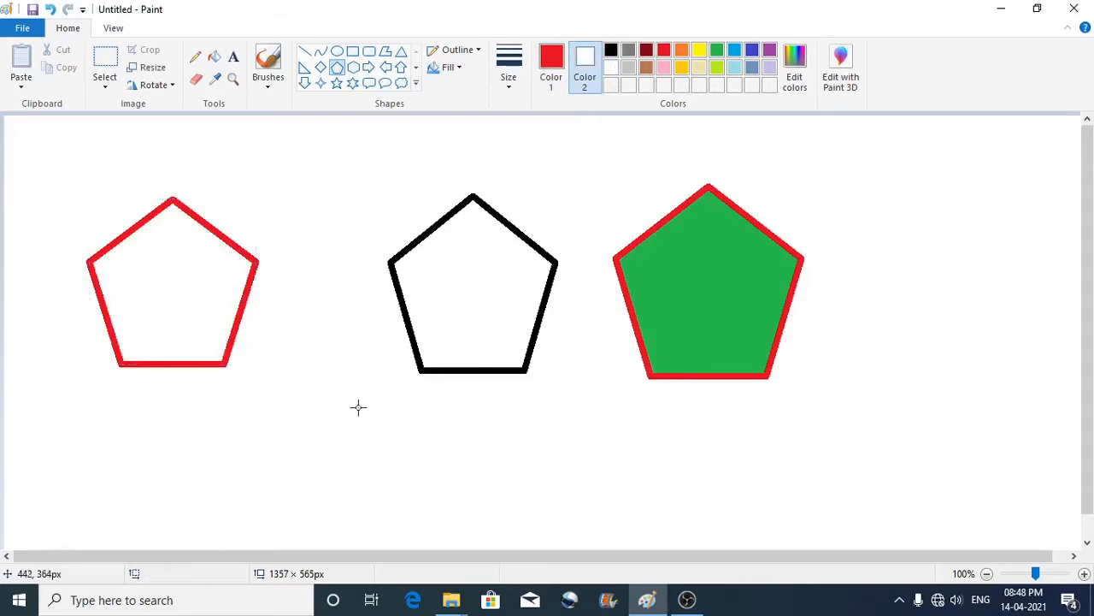
# - Draw a pentagon about 225 × 256 px right of the green one, with a light blue Color 2 outline and red Color 1 fill
pyautogui.click(735, 50)
pyautogui.moveTo(859, 180); pyautogui.dragTo(1038, 384)
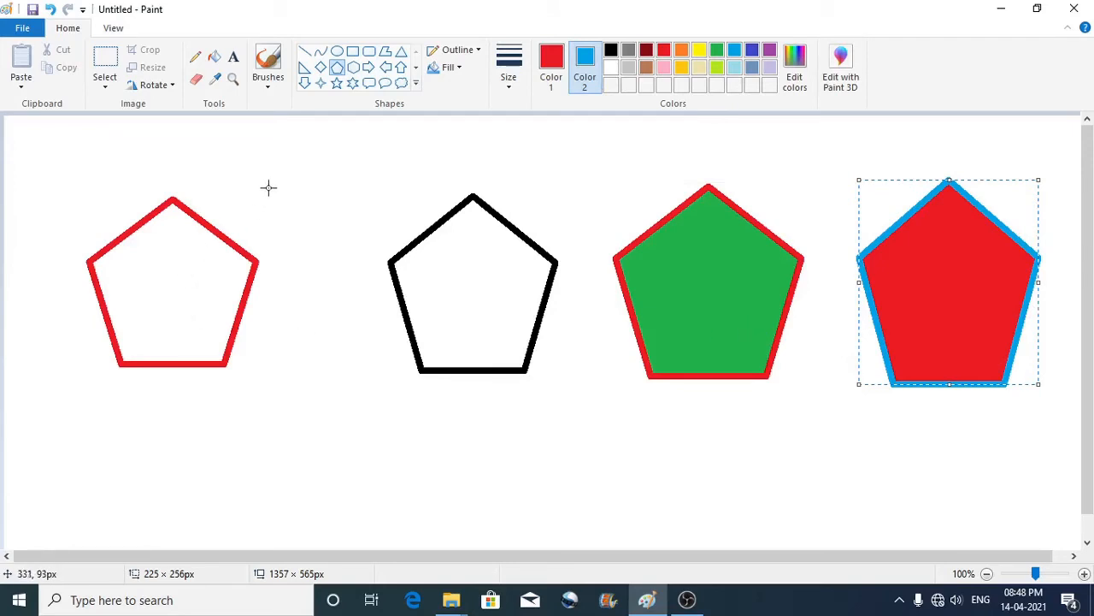
# - Add two small pentagons above: about 132 × 133 px with red outline and blue fill, and about 96 × 99 px with those colours swapped
pyautogui.moveTo(245, 149); pyautogui.dragTo(350, 254)
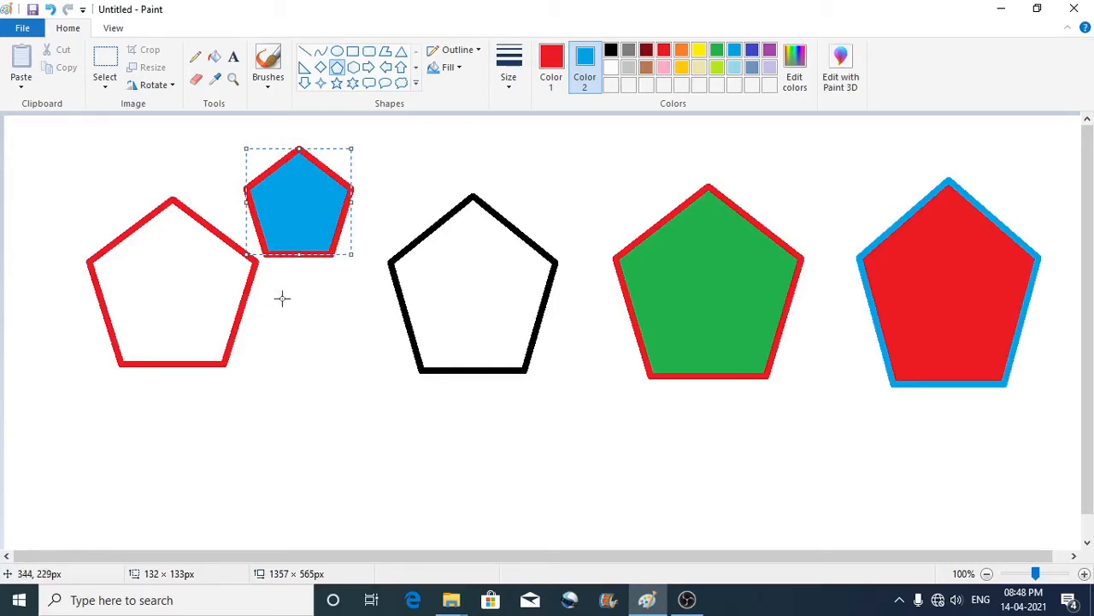
pyautogui.moveTo(384, 125); pyautogui.dragTo(465, 207)
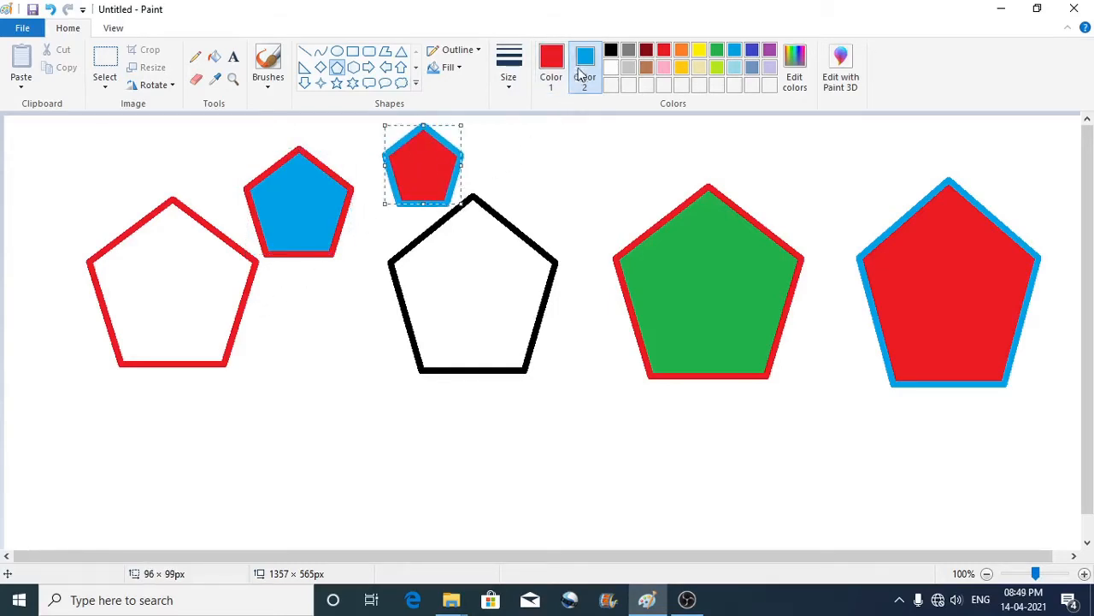
pyautogui.click(576, 167)
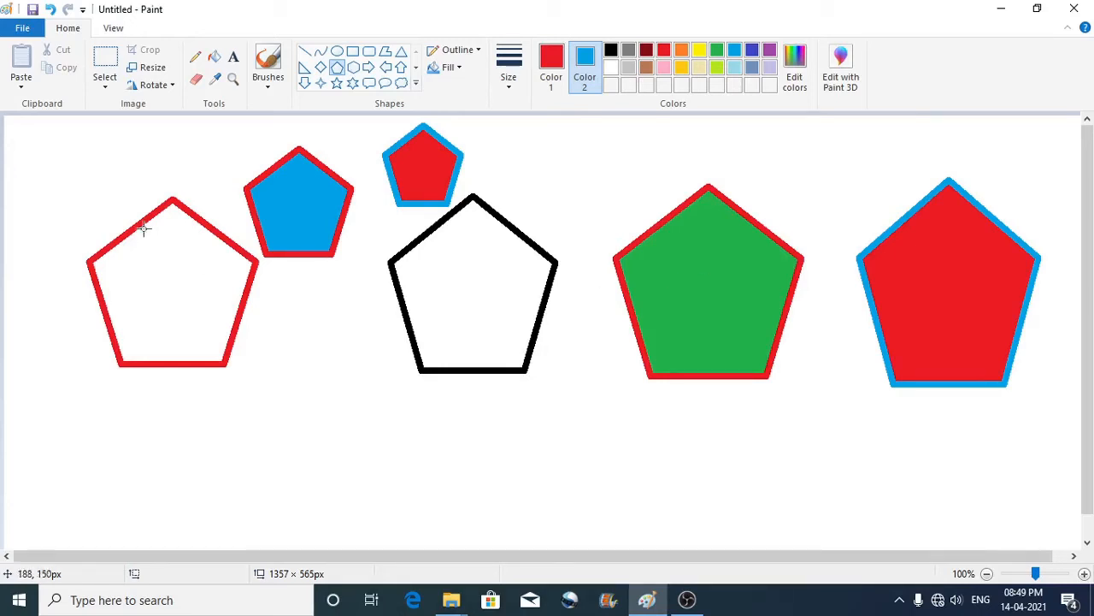
pyautogui.hotkey('ctrl', 'a')
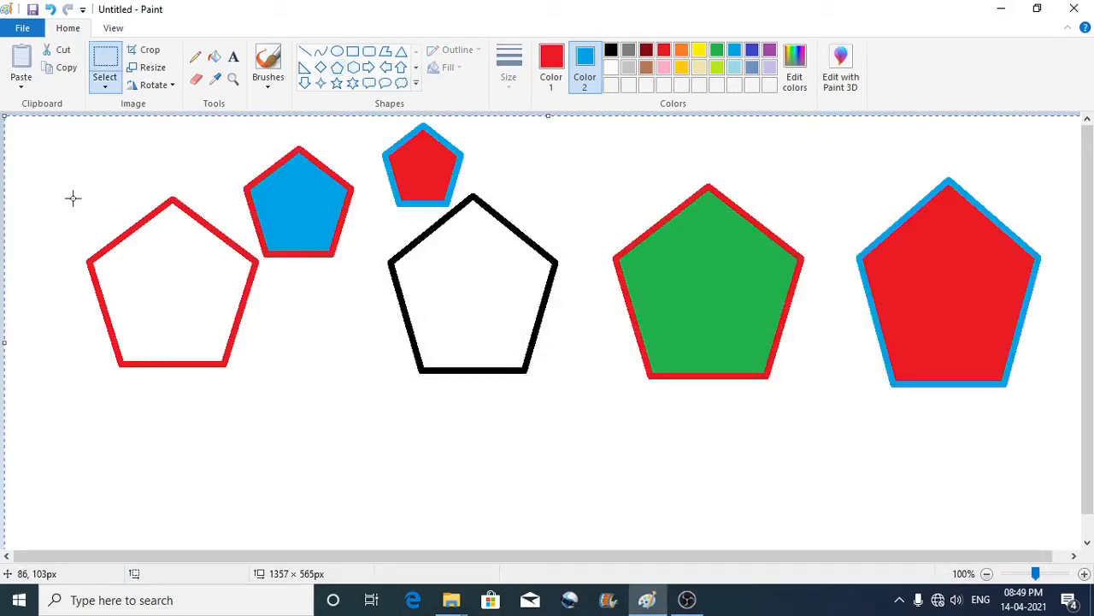
pyautogui.press('Delete')
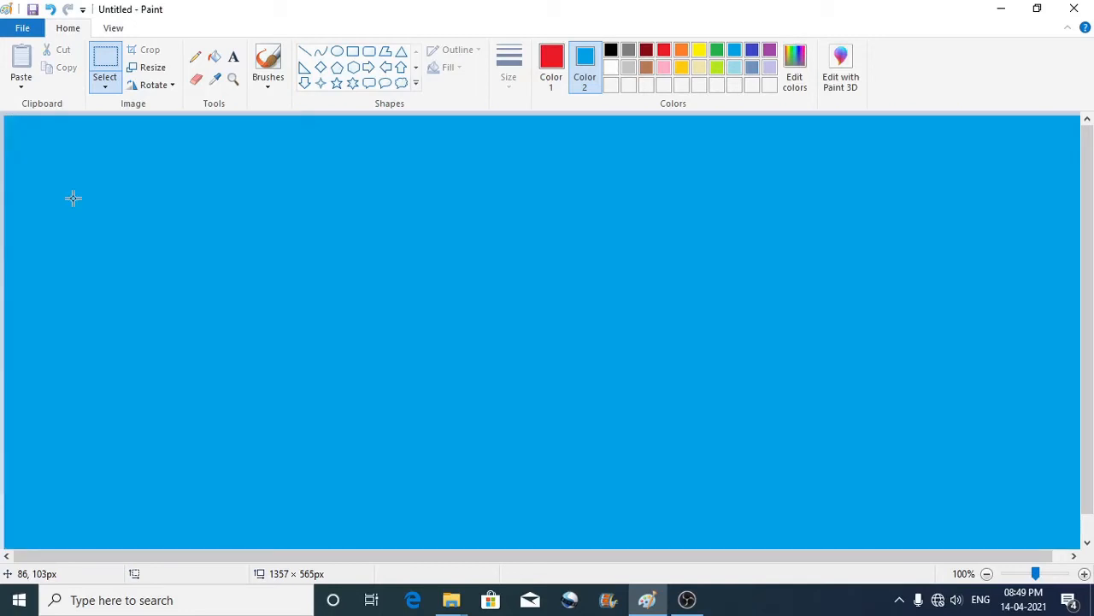
pyautogui.hotkey('ctrl', 'z')
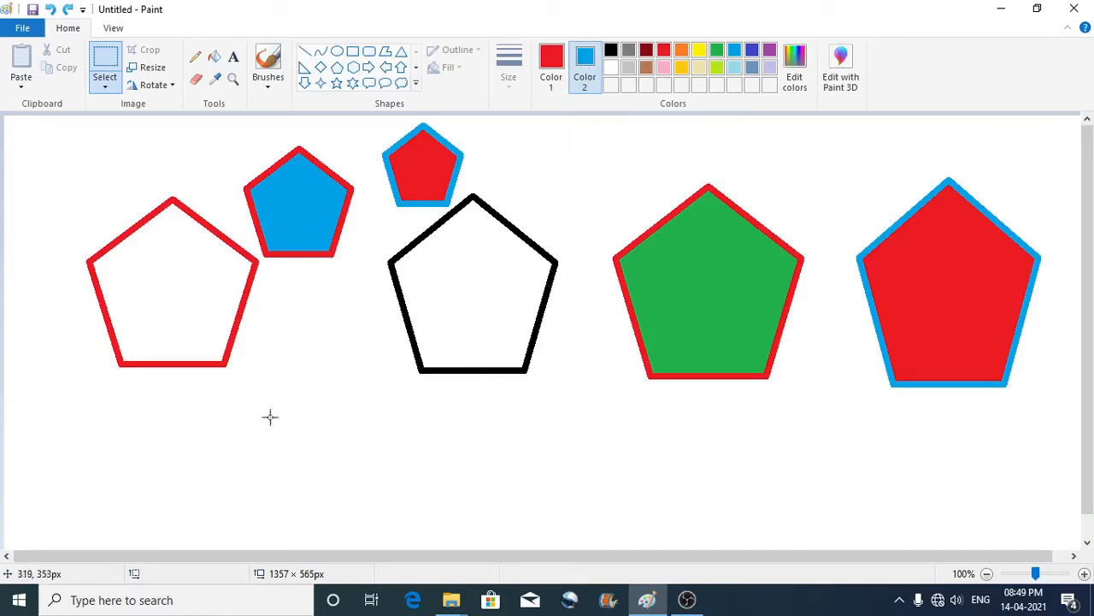
# - Set Color 2 to white, make Color 1 active, and clear all the pentagons from the canvas
pyautogui.click(611, 69)
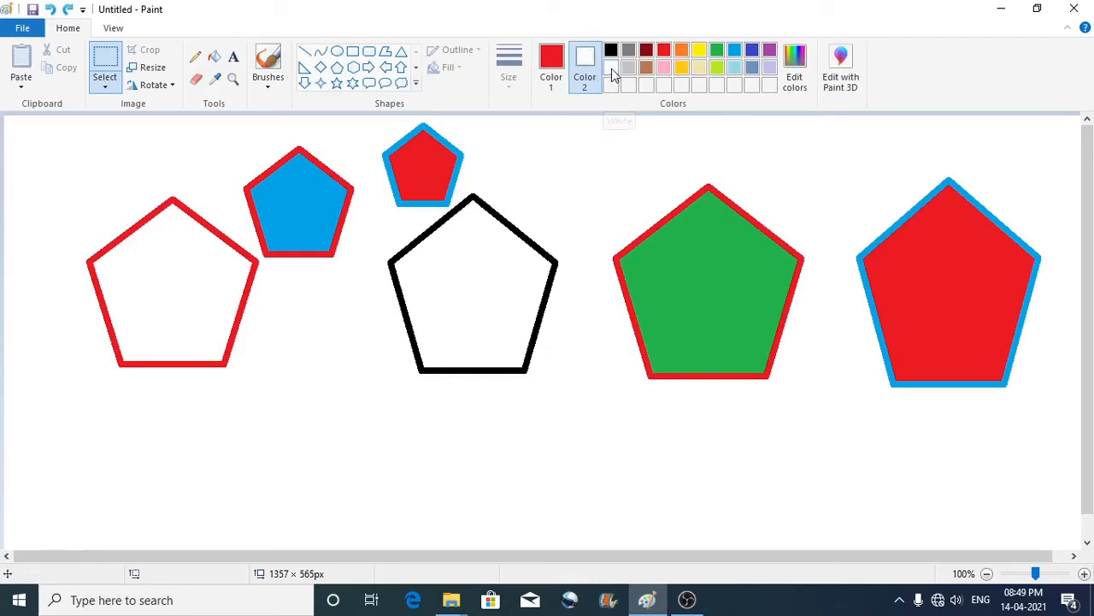
pyautogui.click(552, 60)
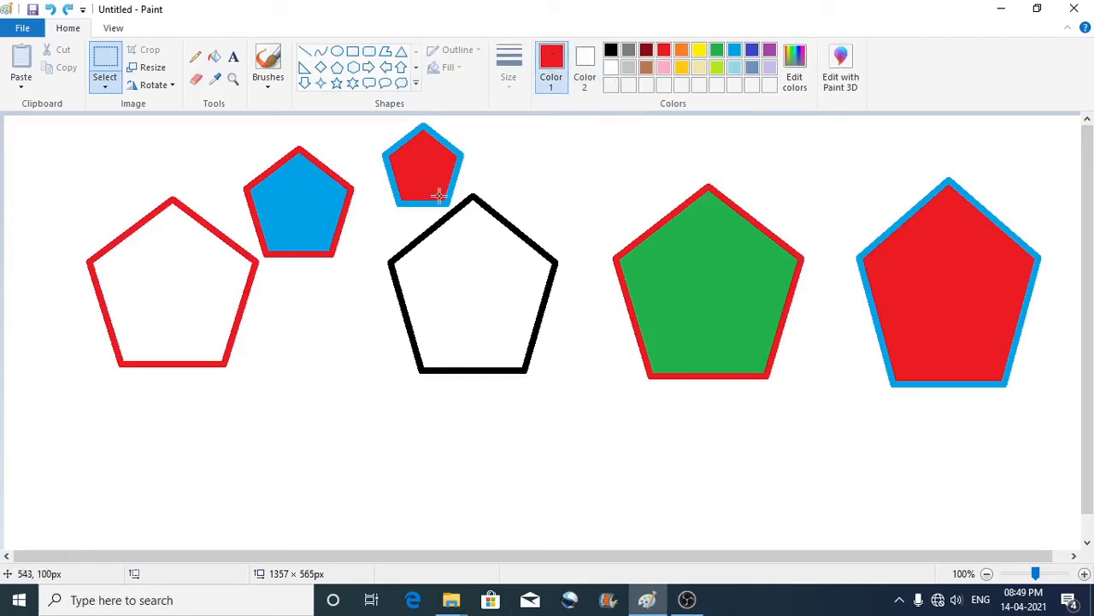
pyautogui.hotkey('ctrl', 'a')
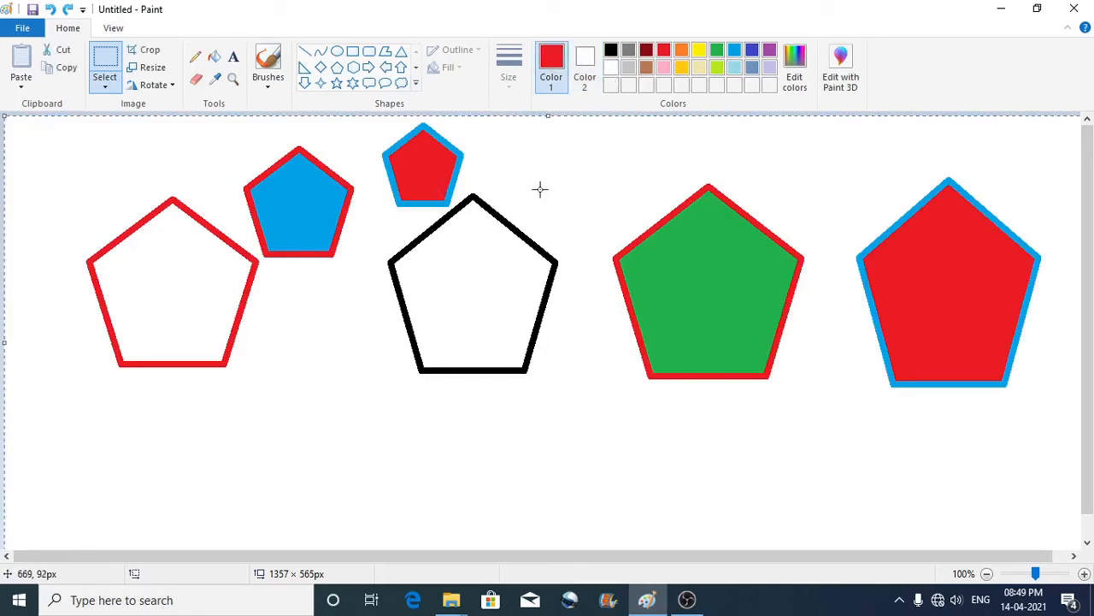
pyautogui.press('Delete')
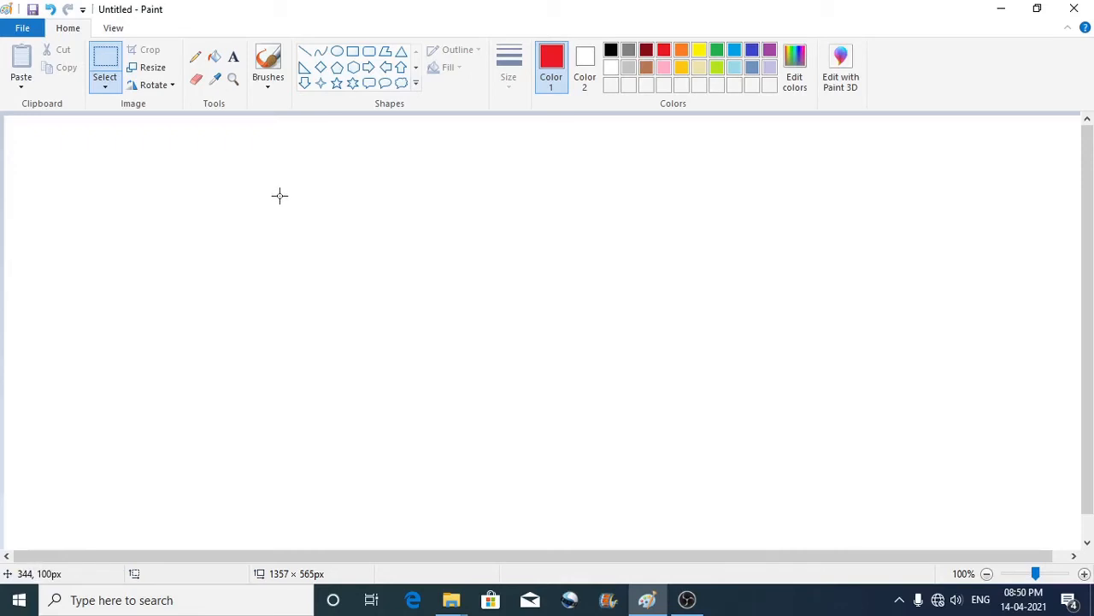
# - Choose the Rectangle shape, view the desktop with Paint minimised and the Videos folder closed, and return to Paint
pyautogui.click(352, 52)
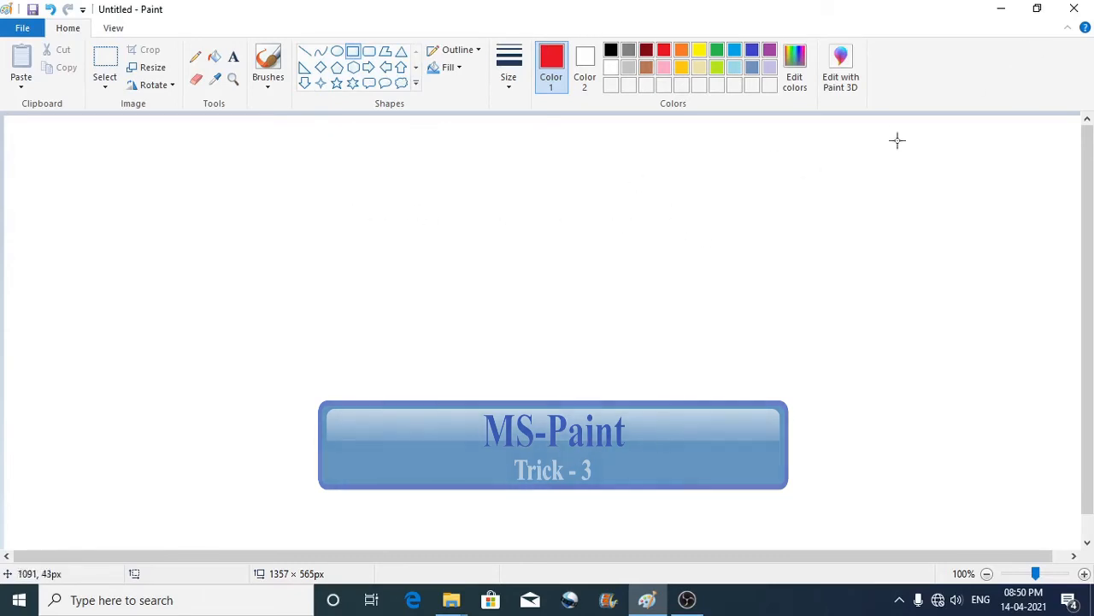
pyautogui.click(1002, 12)
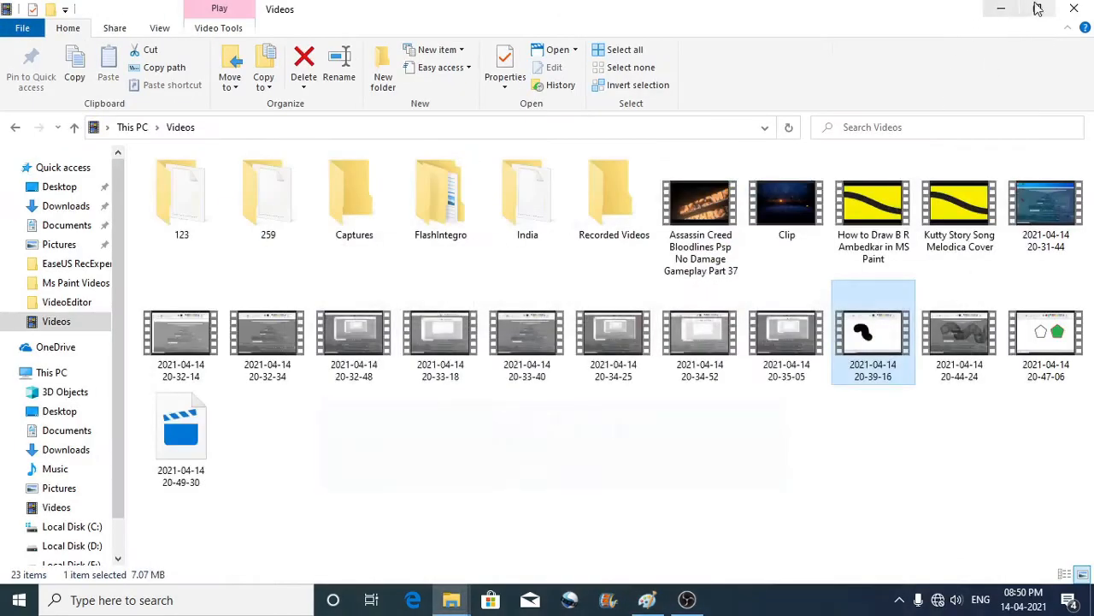
pyautogui.click(1074, 9)
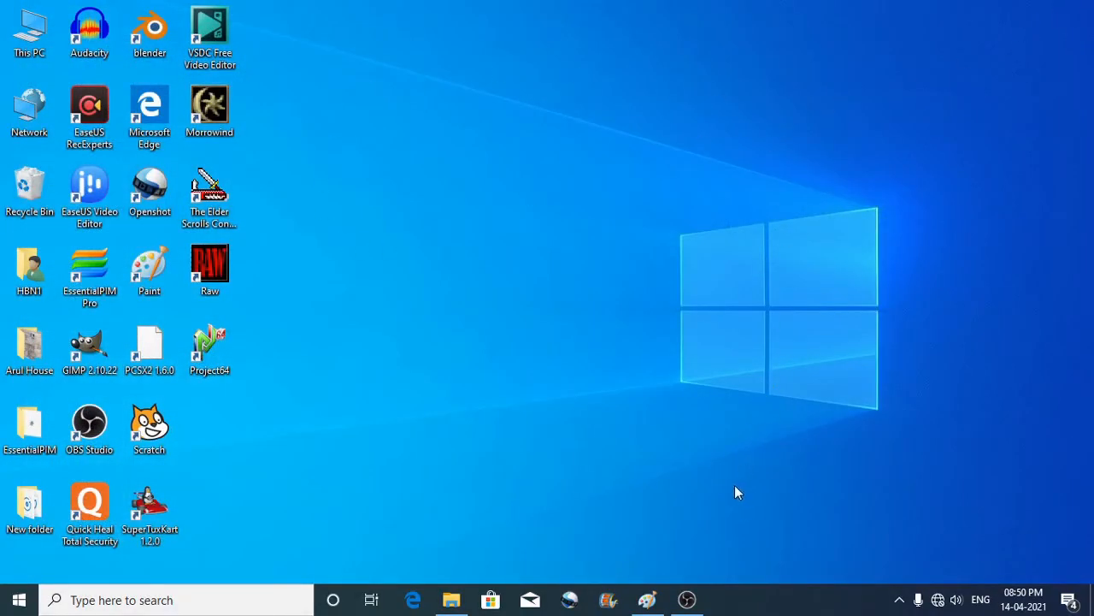
pyautogui.click(648, 601)
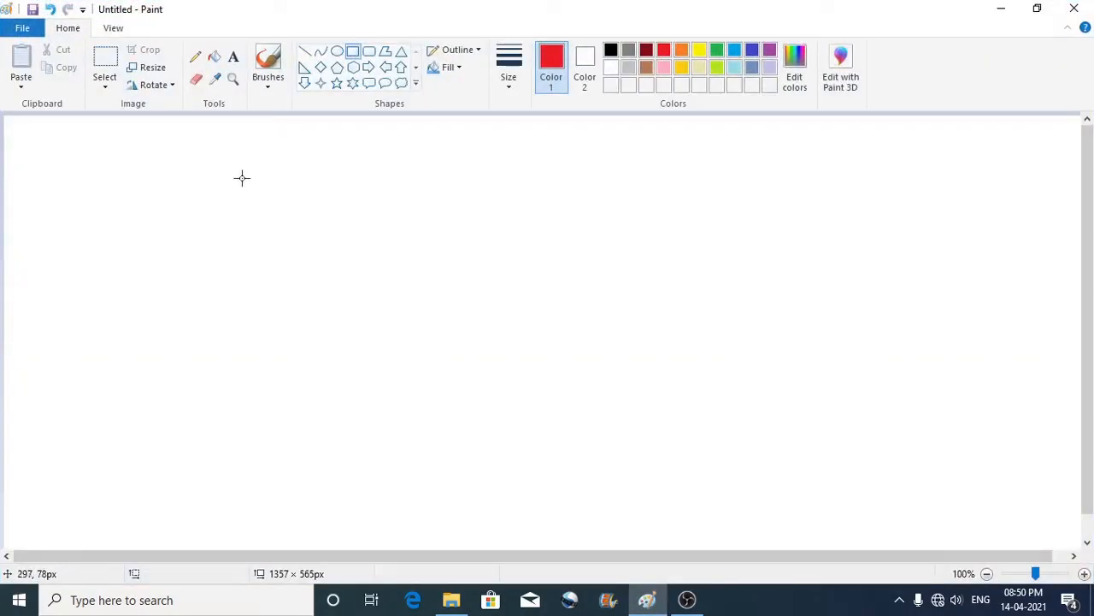
# - Draw a black-outlined square about 82 × 82 px with the thinnest line size in the upper-left area of the canvas
pyautogui.click(507, 85)
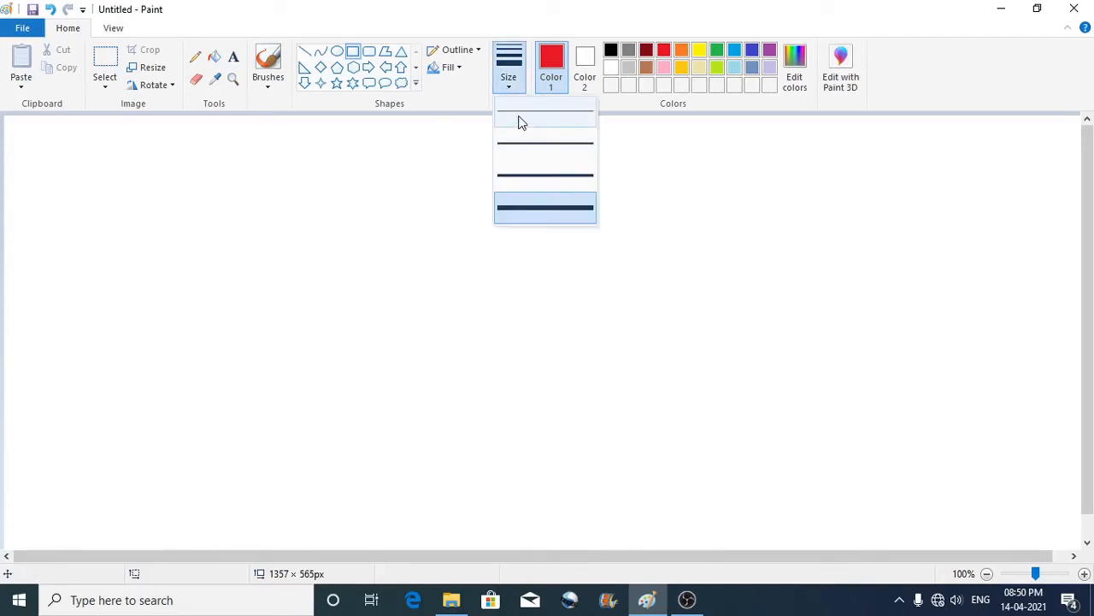
pyautogui.click(518, 123)
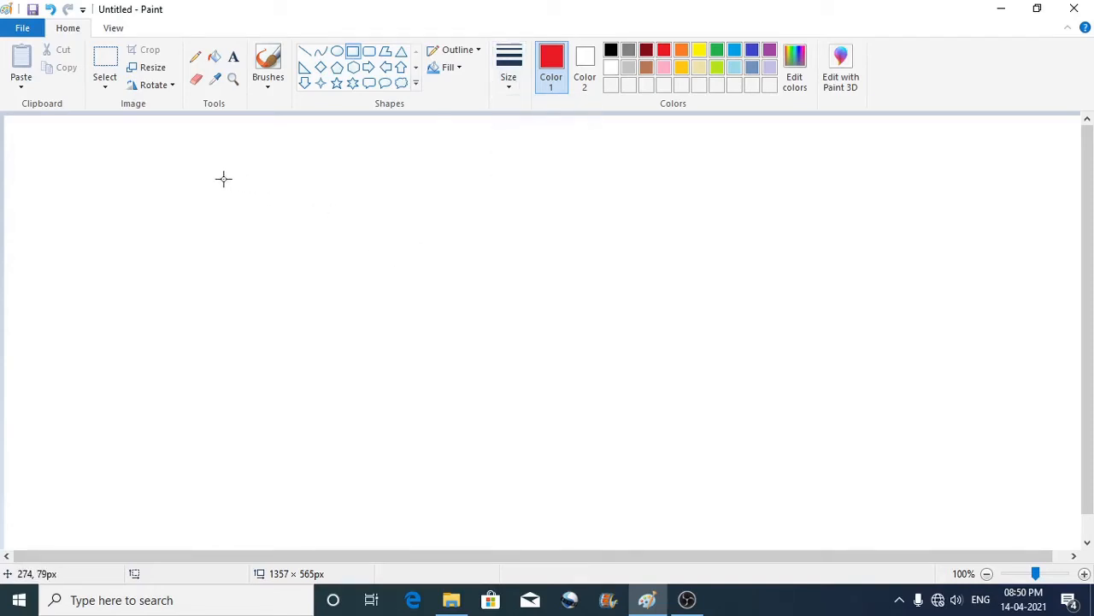
pyautogui.moveTo(223, 179); pyautogui.dragTo(284, 236)
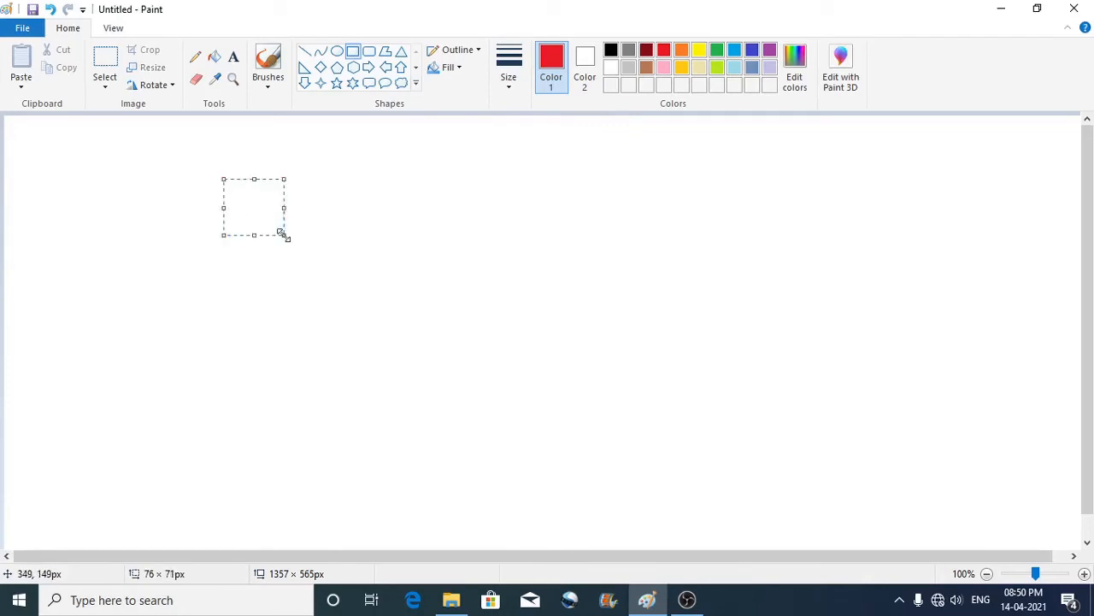
pyautogui.hotkey('ctrl', 'z')
pyautogui.click(612, 51)
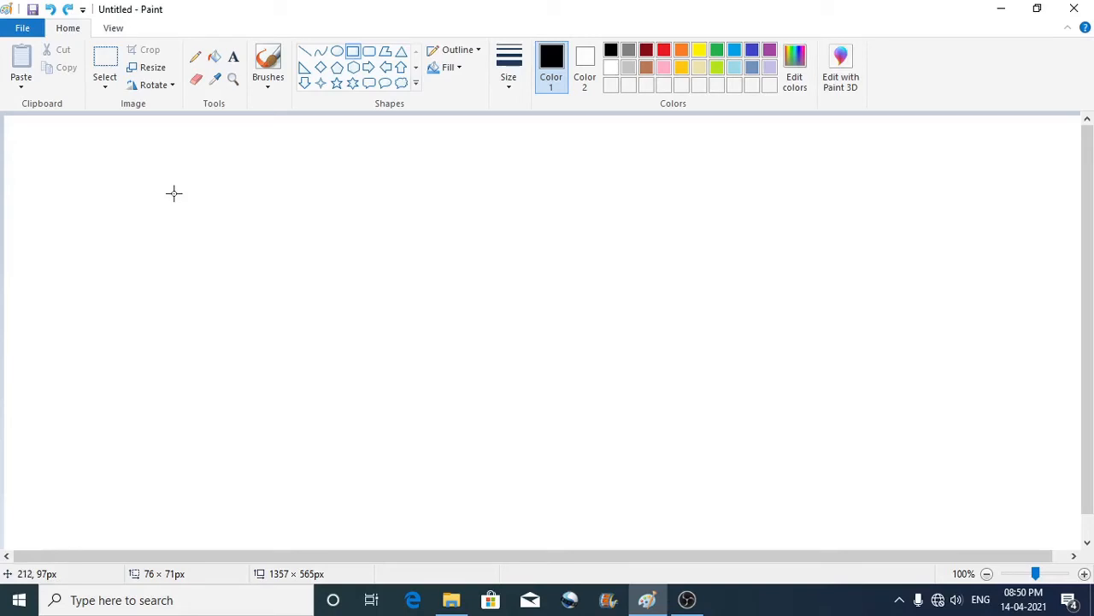
pyautogui.moveTo(166, 172); pyautogui.dragTo(231, 240)
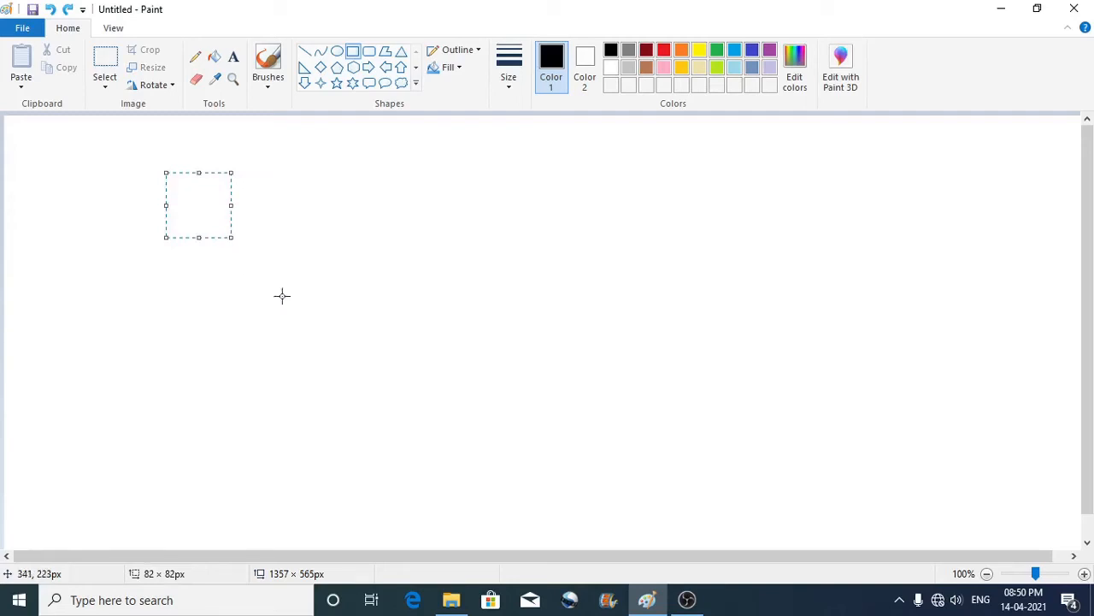
pyautogui.click(315, 229)
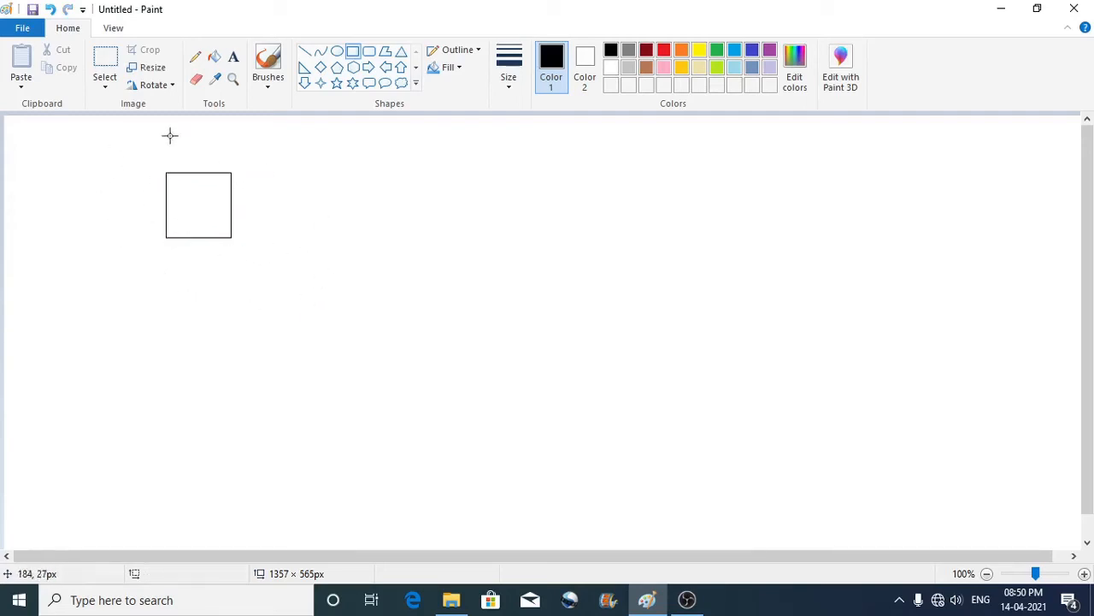
# - Select the square with a rectangular selection and place a copy flush against its right edge
pyautogui.click(106, 89)
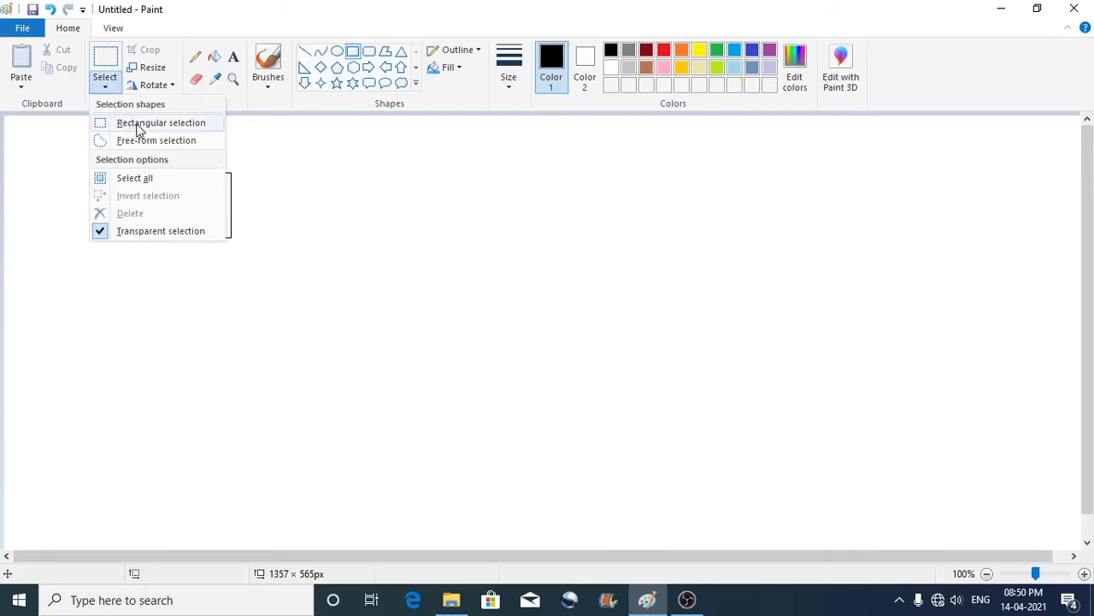
pyautogui.click(167, 128)
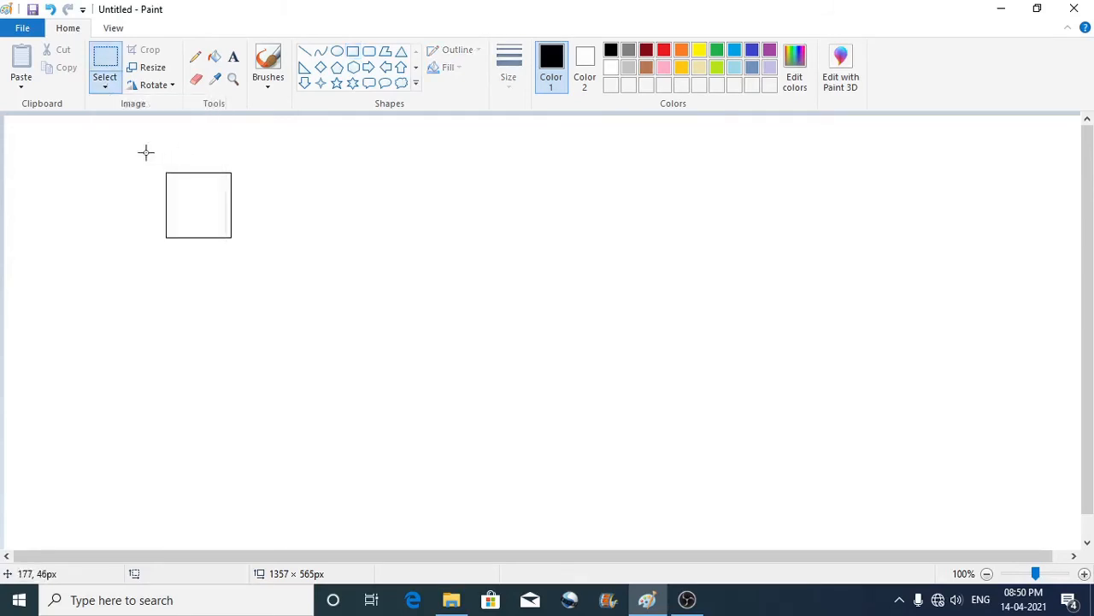
pyautogui.moveTo(143, 154); pyautogui.dragTo(262, 274)
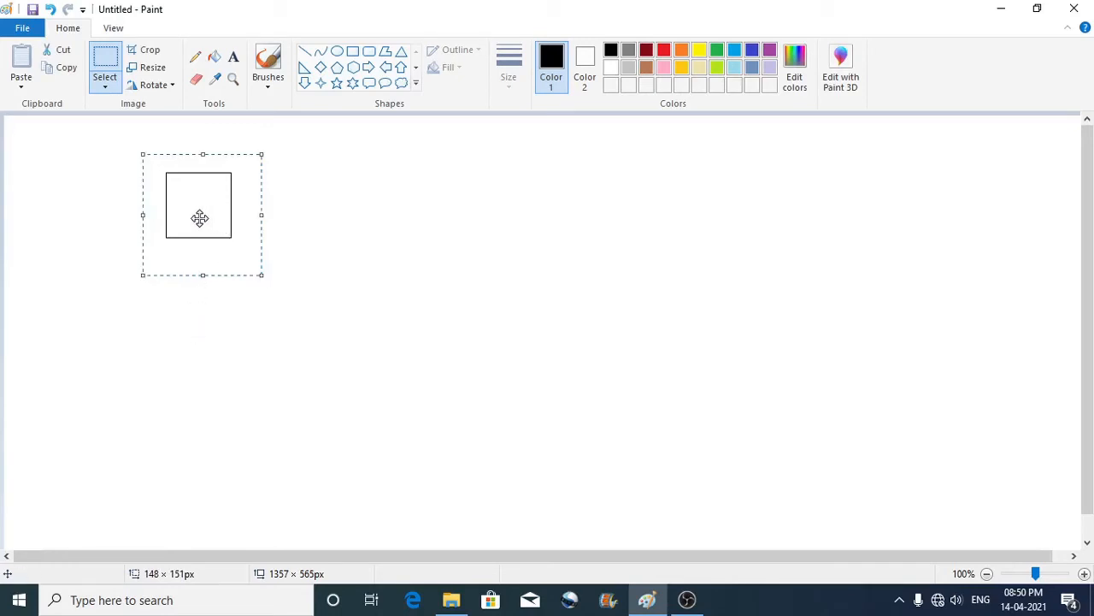
pyautogui.moveTo(200, 218); pyautogui.dragTo(261, 220)
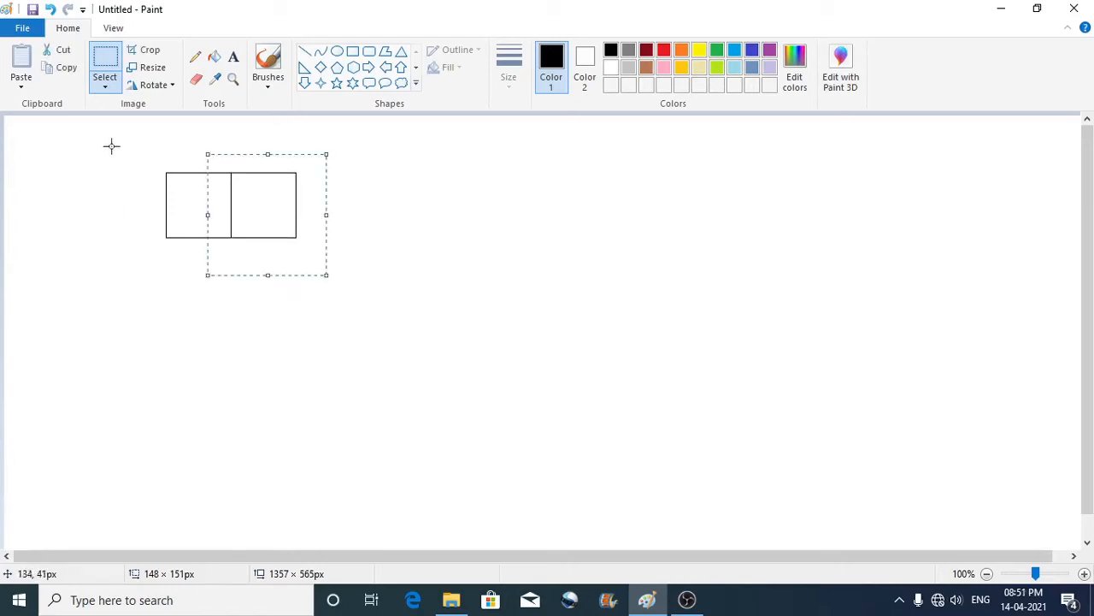
# - Compare moving the copied square with Transparent selection off and on, realigning it against the original square's right edge
pyautogui.click(107, 89)
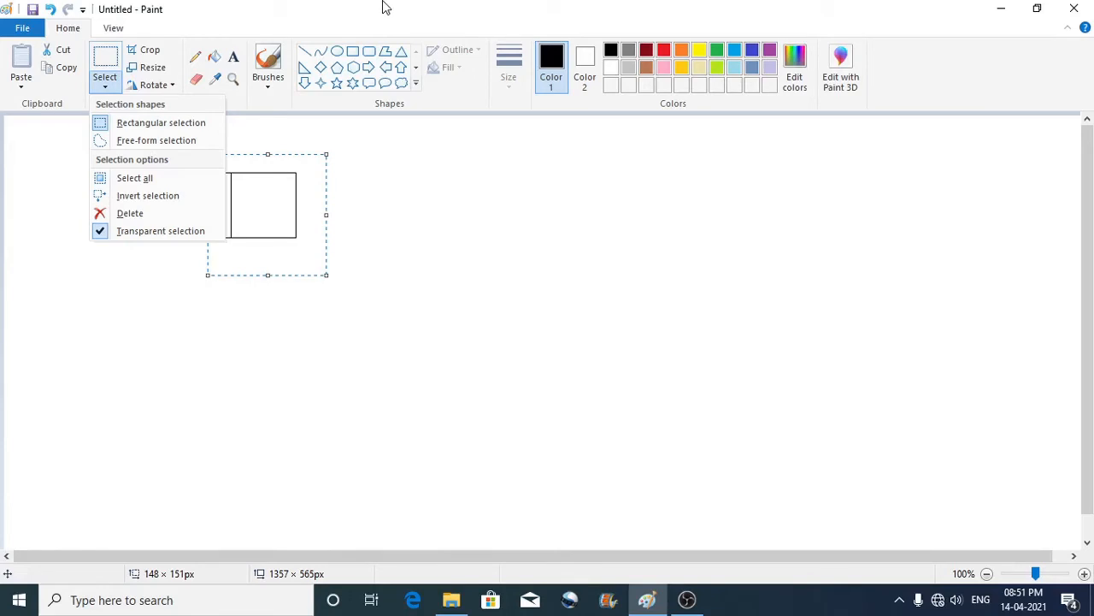
pyautogui.click(141, 231)
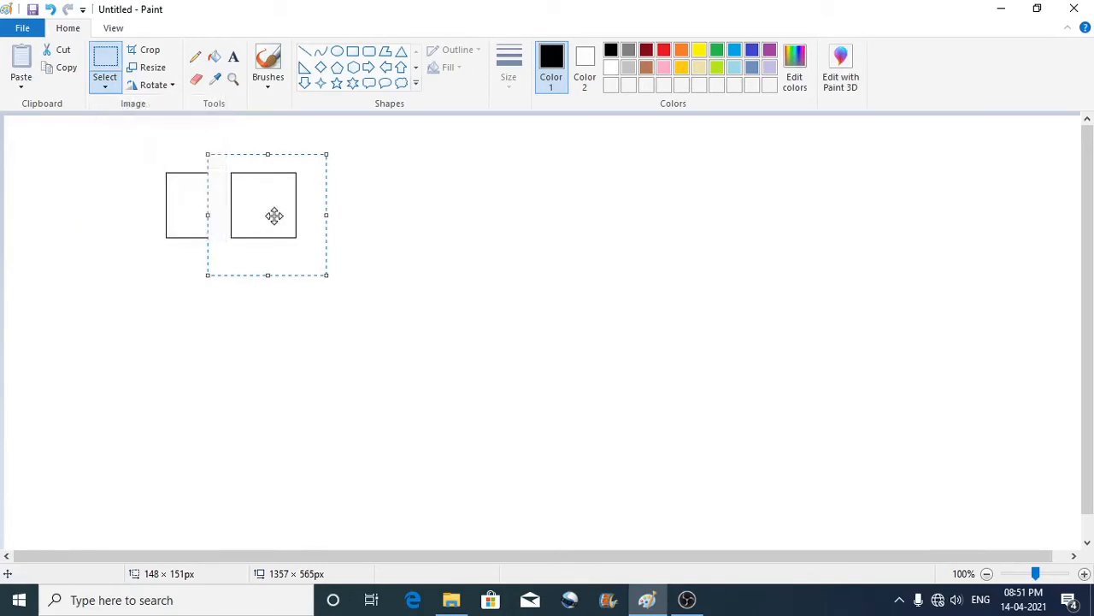
pyautogui.moveTo(274, 215)
pyautogui.mouseDown()
pyautogui.moveTo(259, 215)
pyautogui.moveTo(286, 214)
pyautogui.moveTo(268, 266)
pyautogui.moveTo(274, 200)
pyautogui.moveTo(279, 223)
pyautogui.mouseUp()
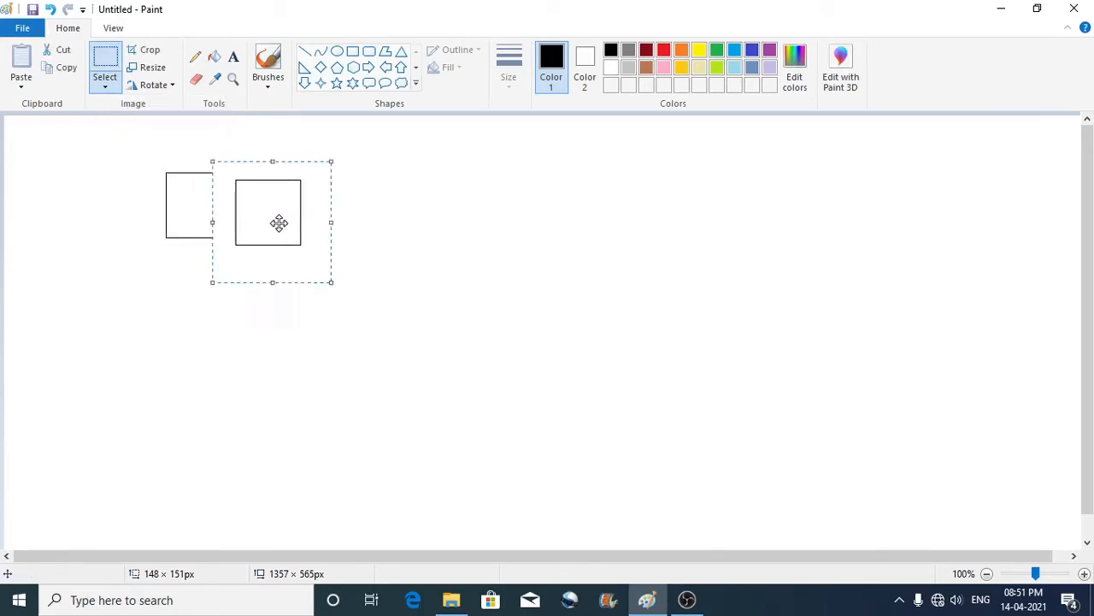
pyautogui.click(111, 90)
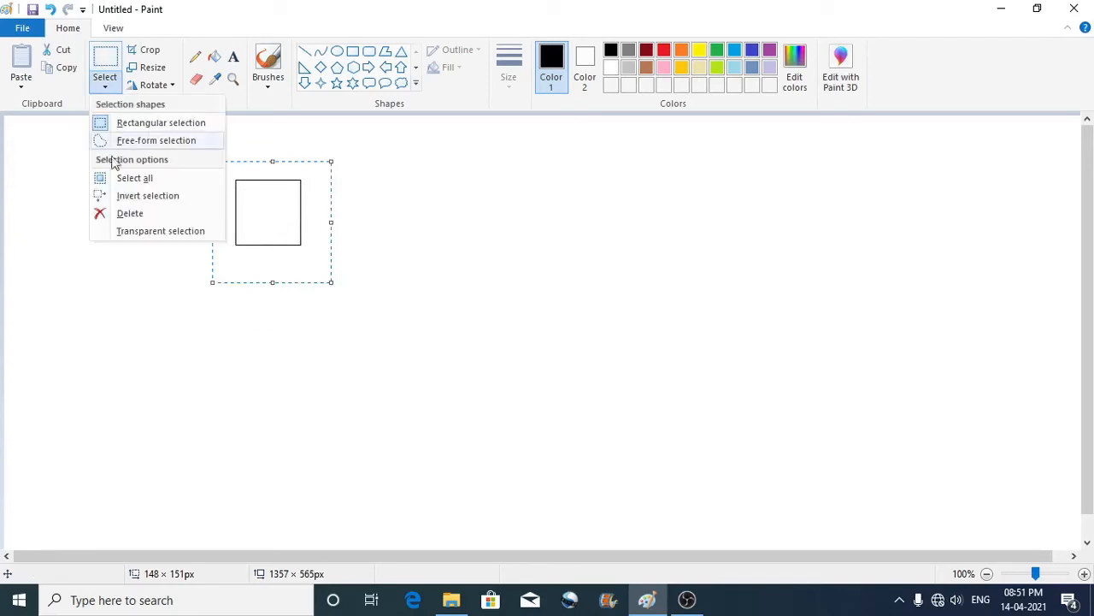
pyautogui.click(139, 231)
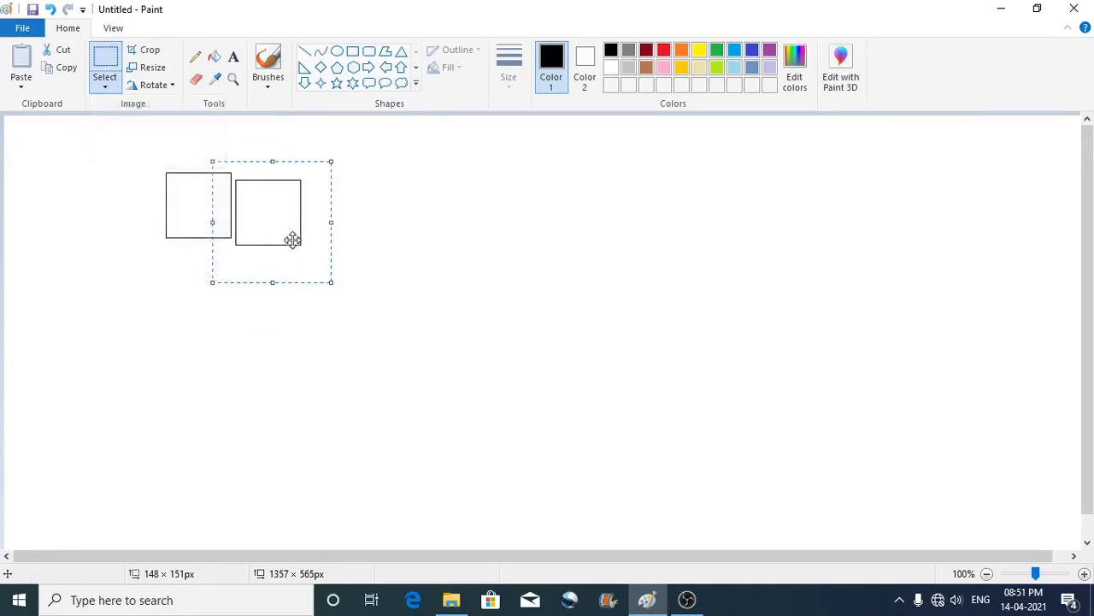
pyautogui.moveTo(294, 237); pyautogui.dragTo(283, 220)
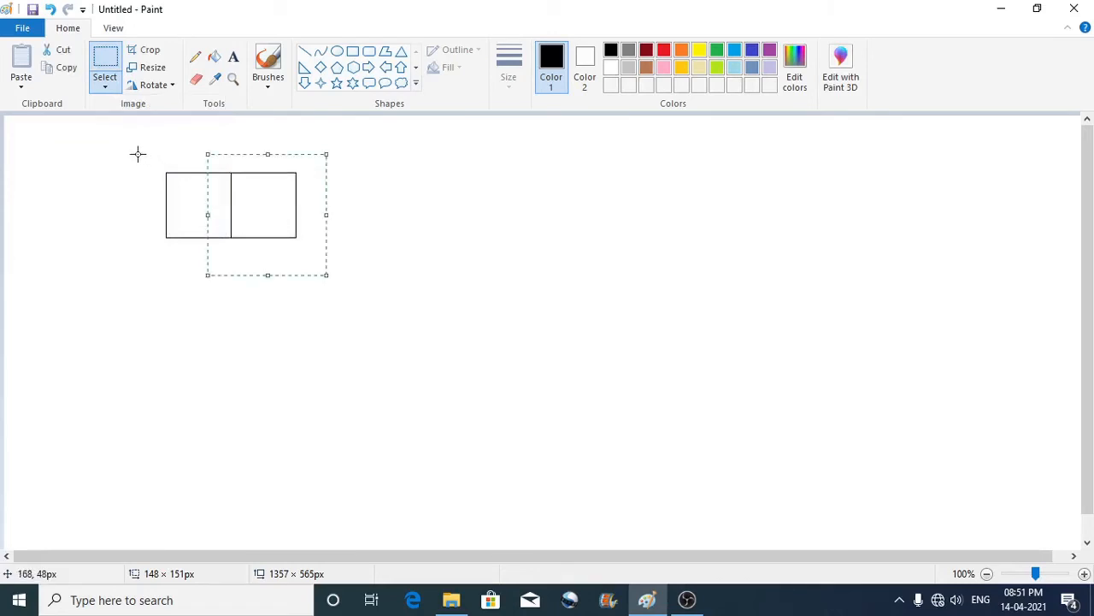
# - Select both squares and place a copy directly beneath them to form a 2 × 2 grid
pyautogui.moveTo(190, 214); pyautogui.dragTo(324, 269)
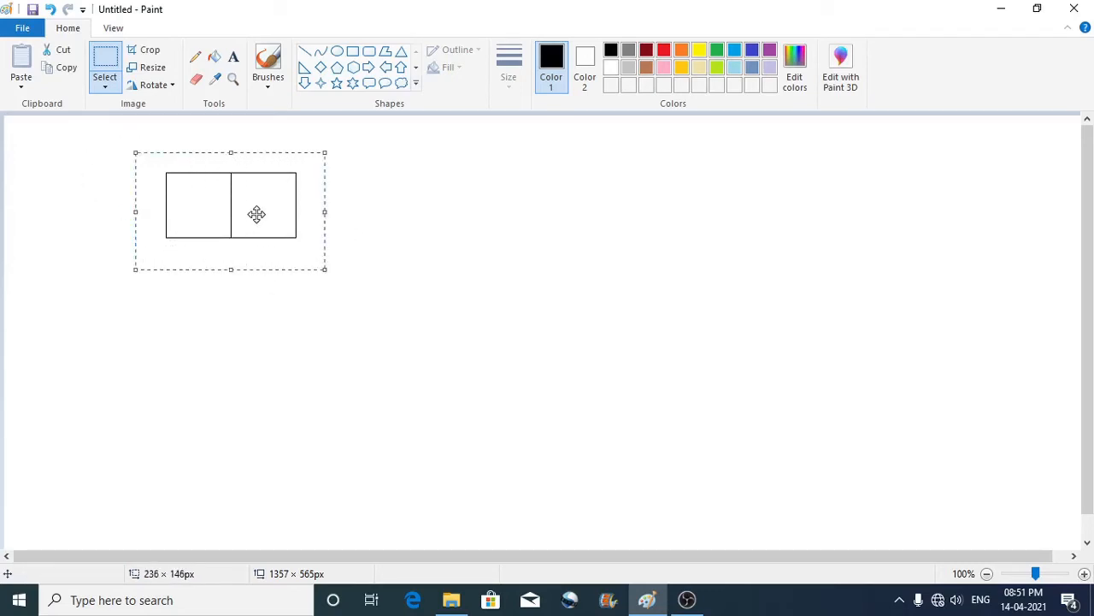
pyautogui.moveTo(254, 215)
pyautogui.mouseDown()
pyautogui.moveTo(254, 290)
pyautogui.moveTo(257, 278)
pyautogui.mouseUp()
pyautogui.click(354, 272)
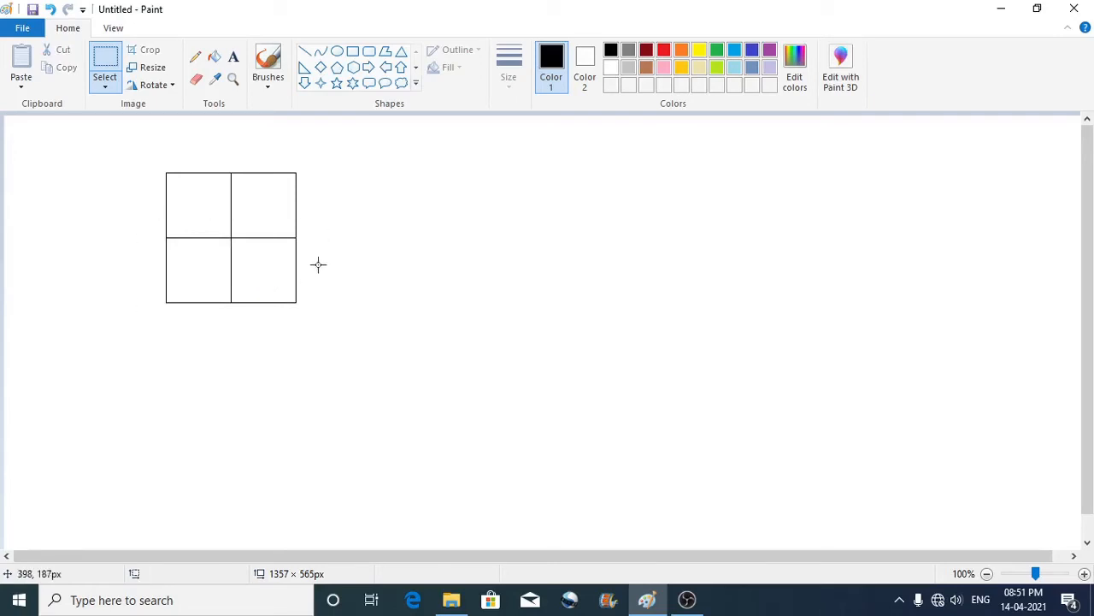
# - Fill the grid's upper-left and lower-right squares with black
pyautogui.click(214, 56)
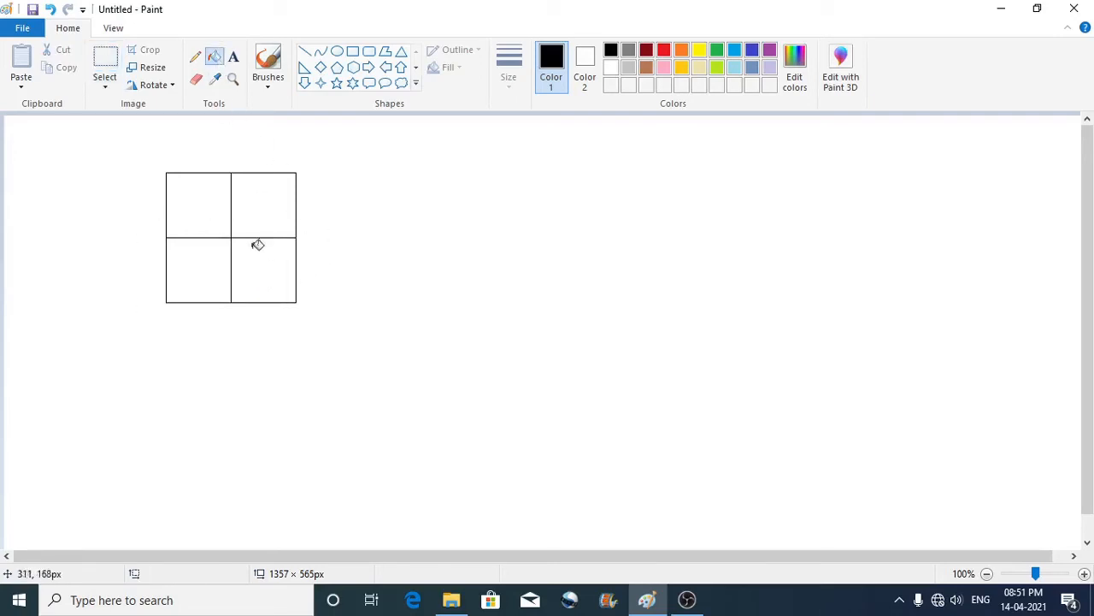
pyautogui.click(219, 192)
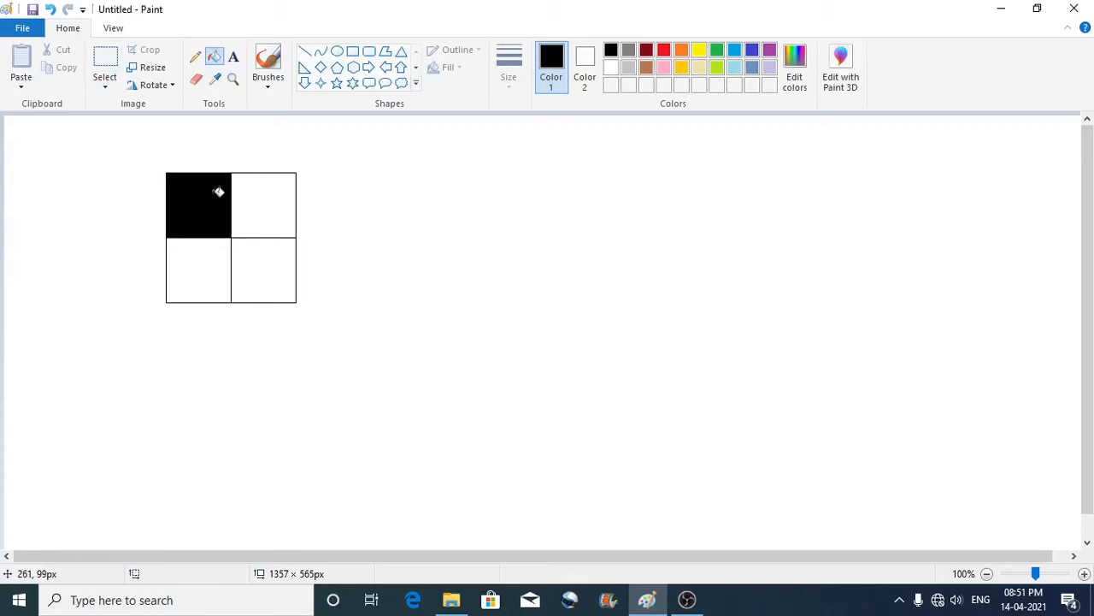
pyautogui.click(270, 263)
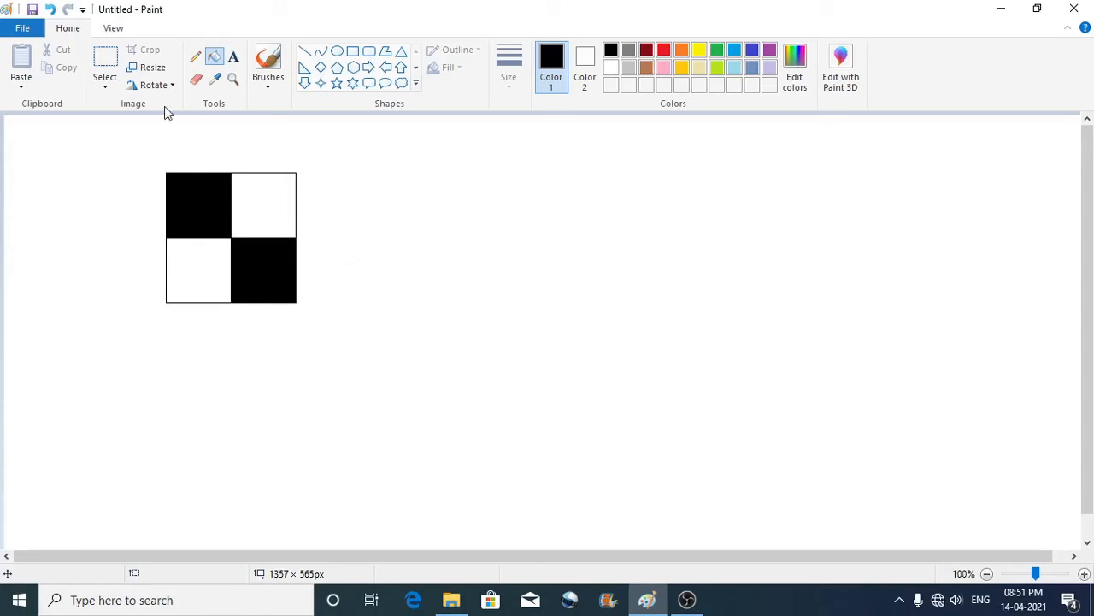
# - Move the whole checkered grid flush into the upper-left corner of the canvas
pyautogui.click(106, 62)
pyautogui.moveTo(147, 151); pyautogui.dragTo(360, 354)
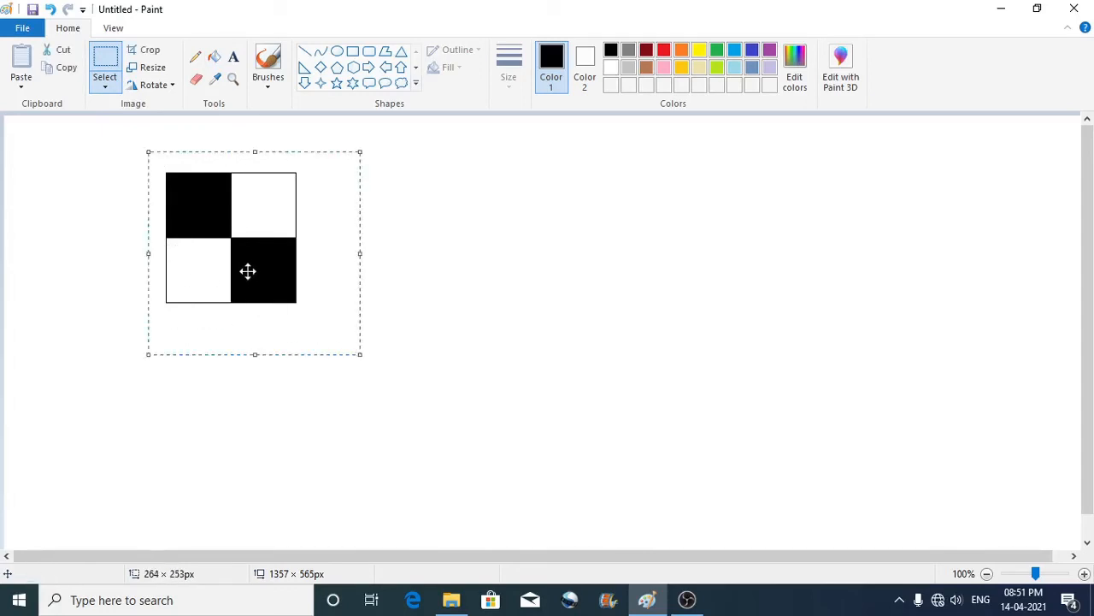
pyautogui.moveTo(247, 271); pyautogui.dragTo(86, 213)
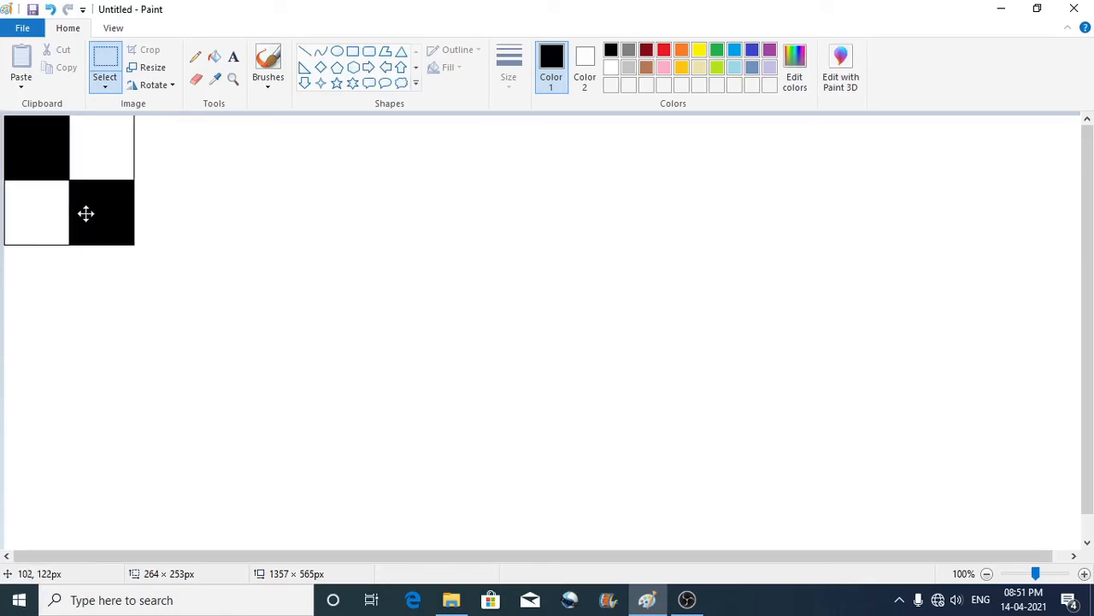
pyautogui.moveTo(85, 213); pyautogui.dragTo(85, 215)
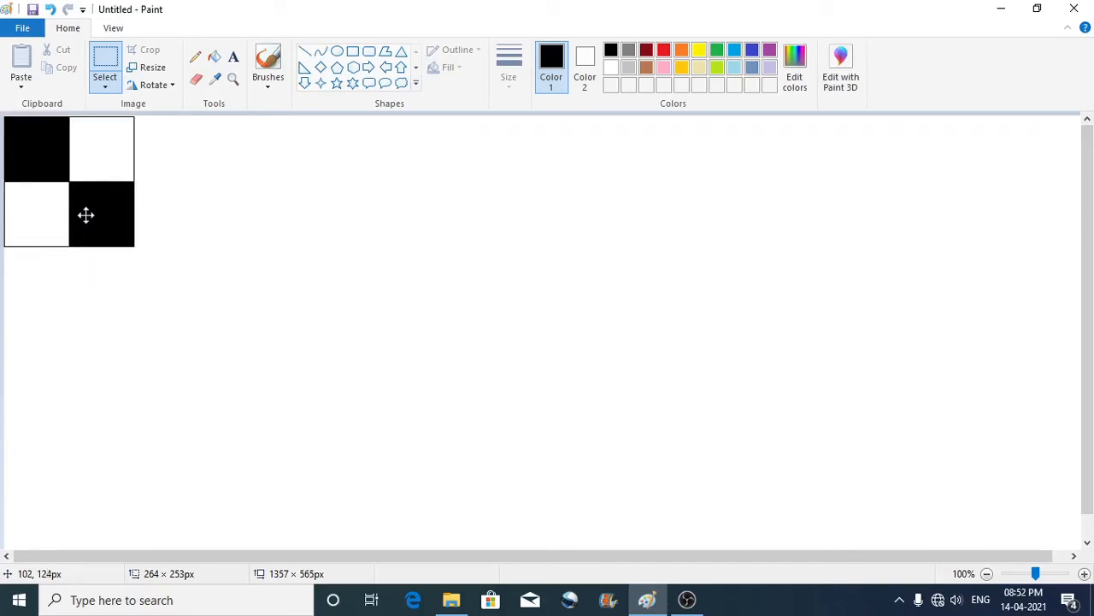
pyautogui.moveTo(85, 214); pyautogui.dragTo(86, 213)
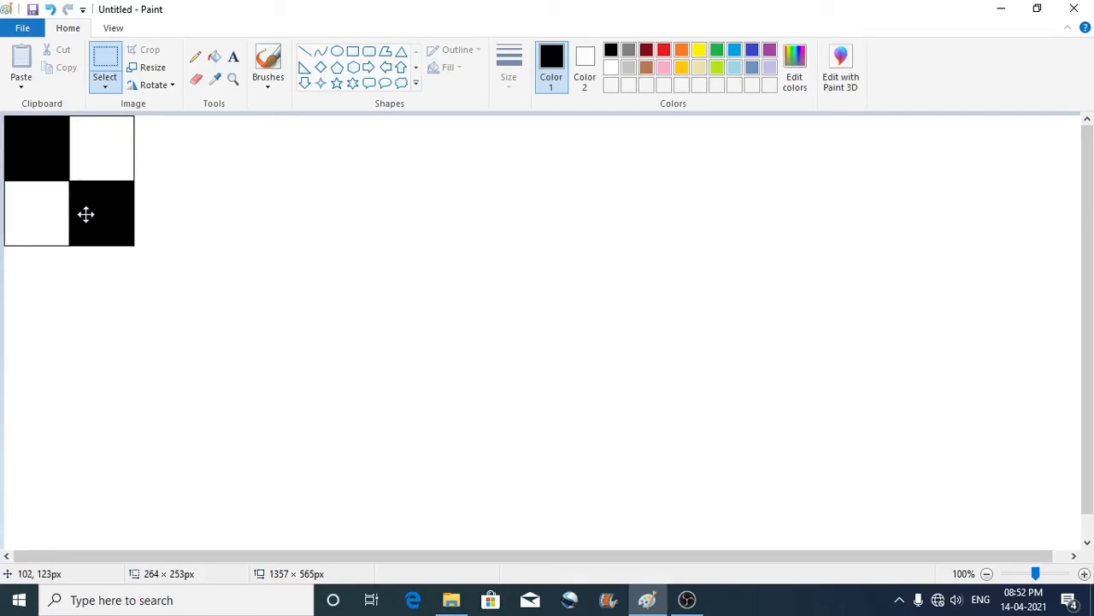
pyautogui.click(313, 262)
# - Shrink the canvas to 163 × 164 px so that it fits the checkered grid exactly
pyautogui.moveTo(1090, 488); pyautogui.dragTo(1076, 560)
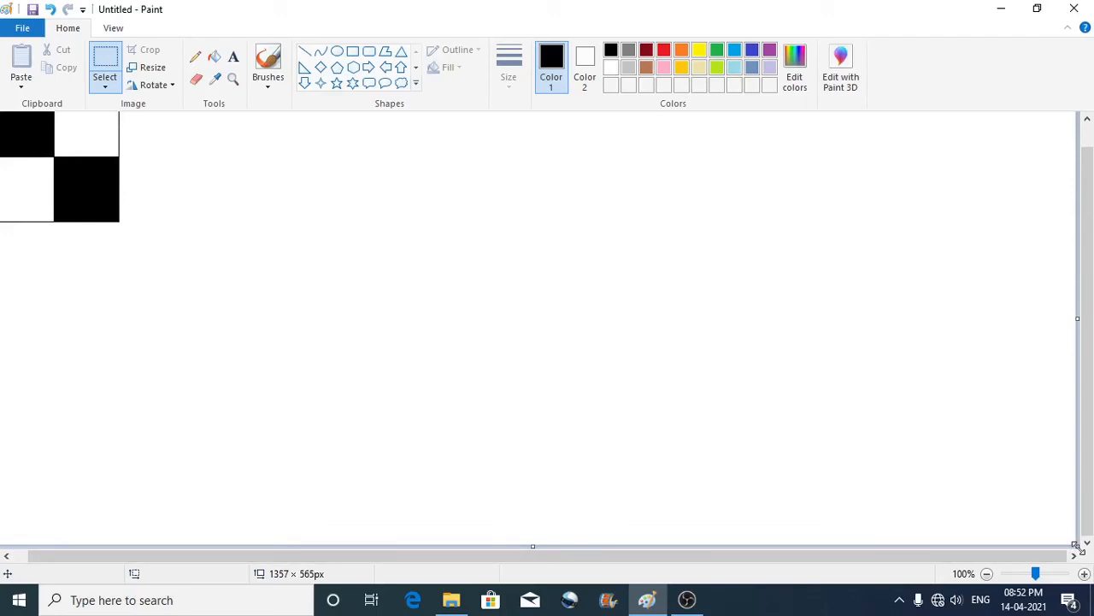
pyautogui.moveTo(1076, 547); pyautogui.dragTo(120, 223)
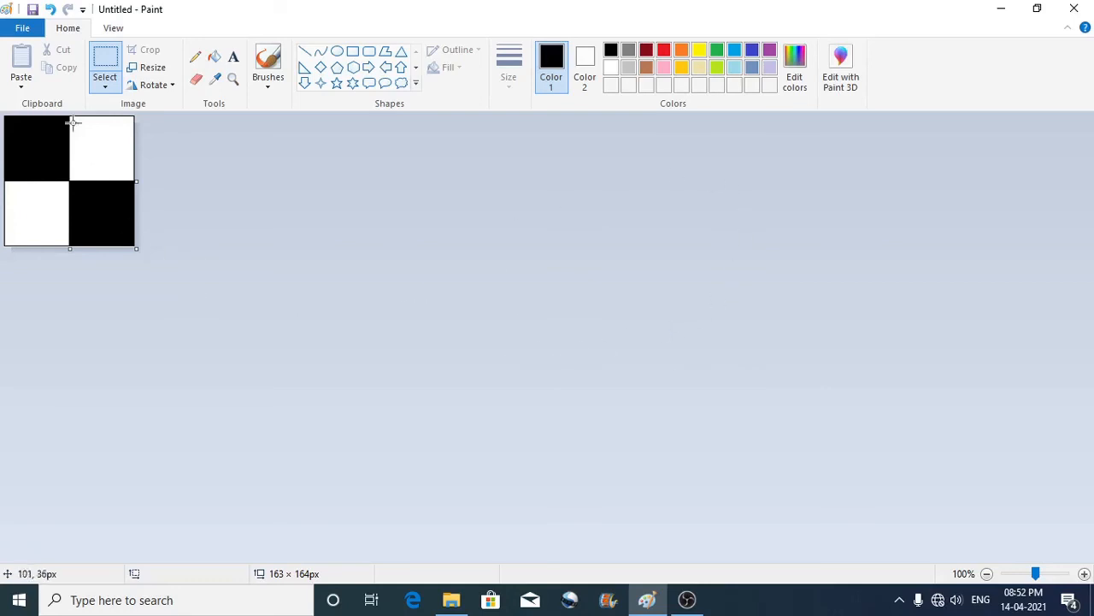
# - Try to set the checkered picture as a tiled desktop background
pyautogui.click(23, 29)
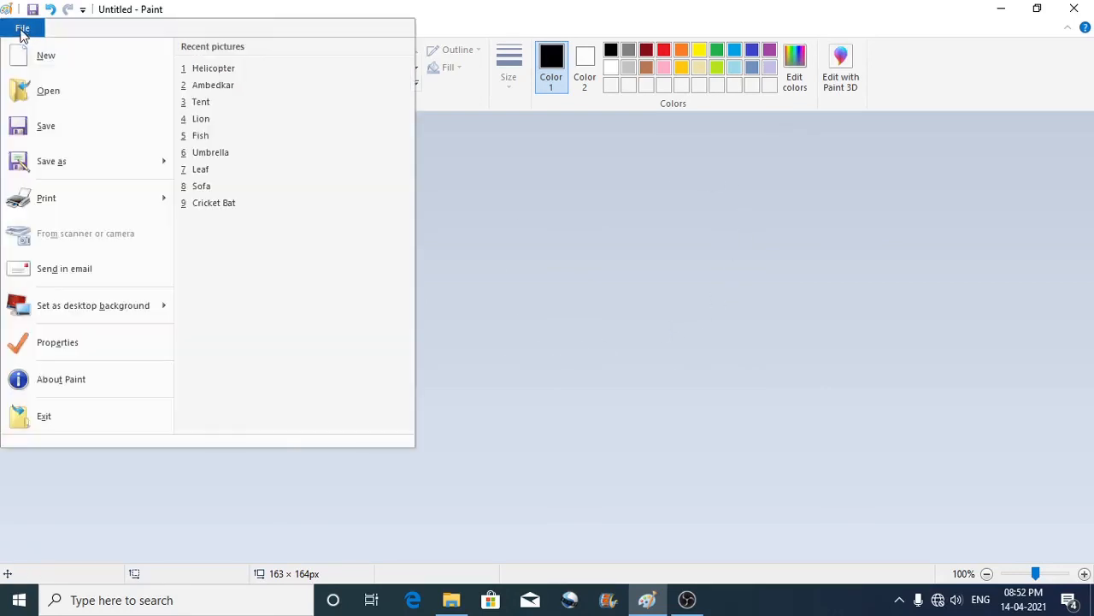
pyautogui.moveTo(92, 315)
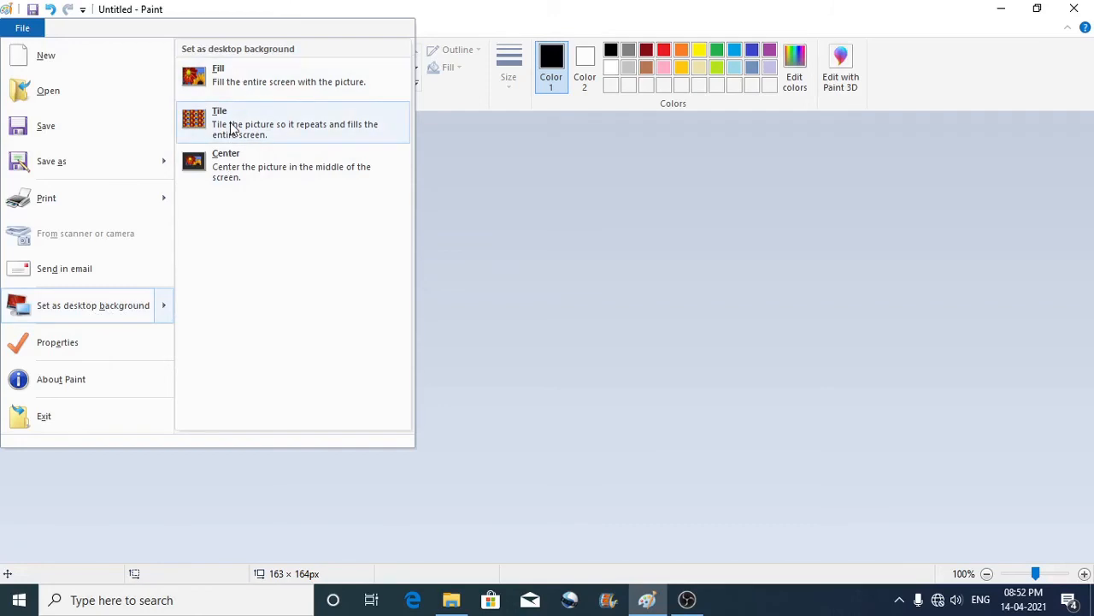
pyautogui.click(231, 127)
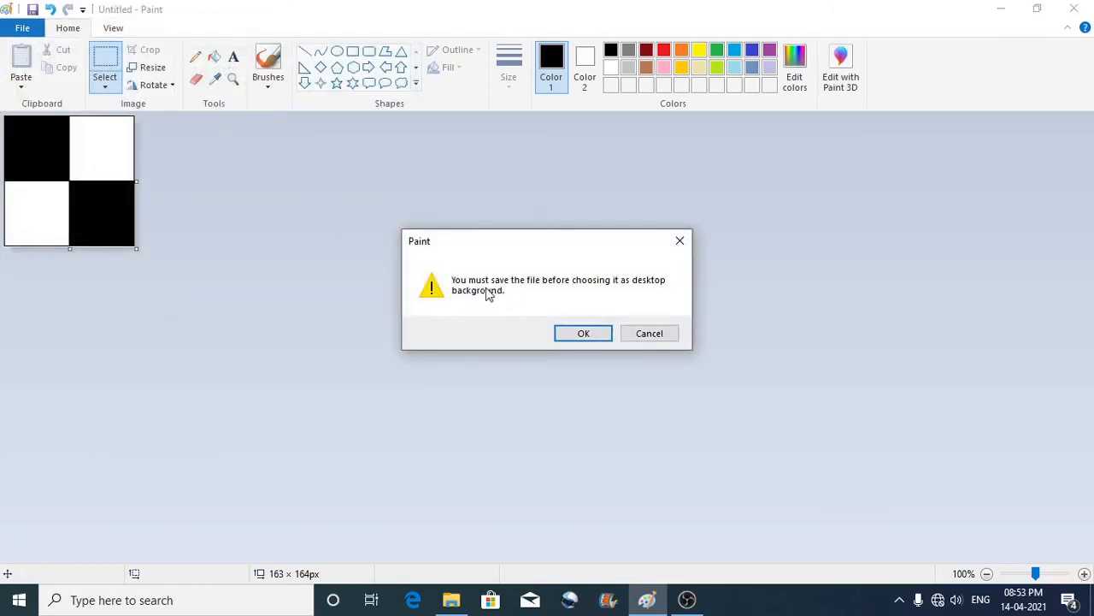
pyautogui.click(647, 337)
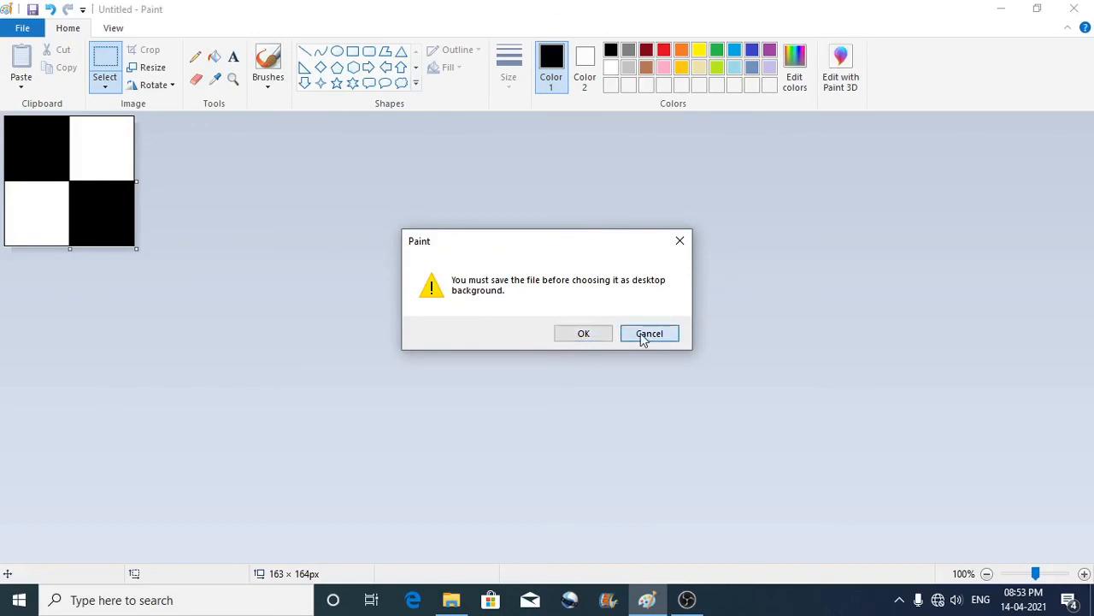
# - Save the checkered picture as a PNG named CHESS in the Pictures folder
pyautogui.click(27, 31)
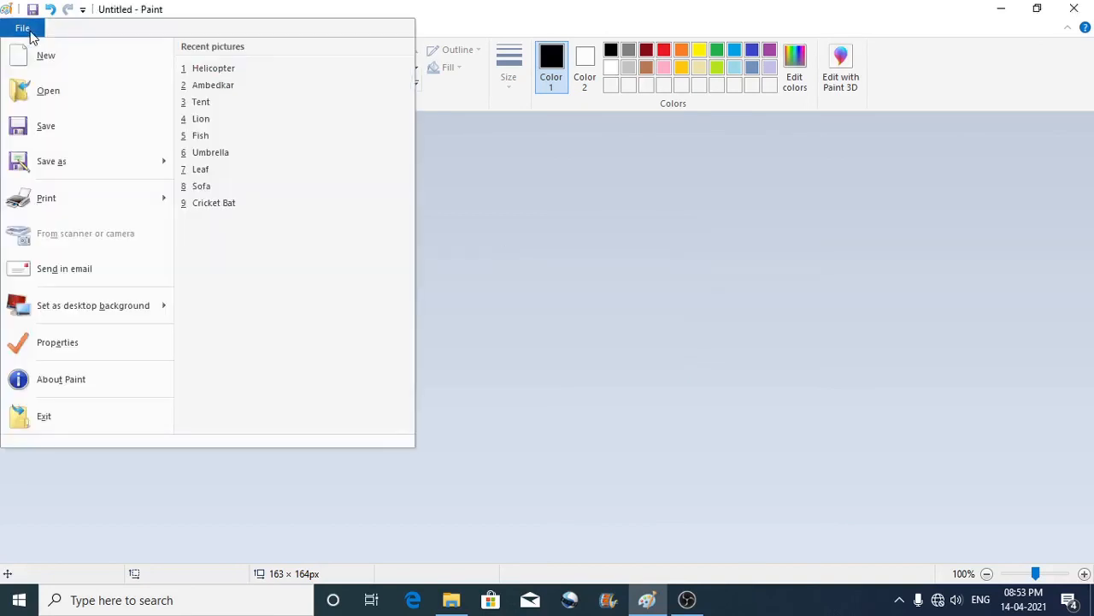
pyautogui.click(44, 129)
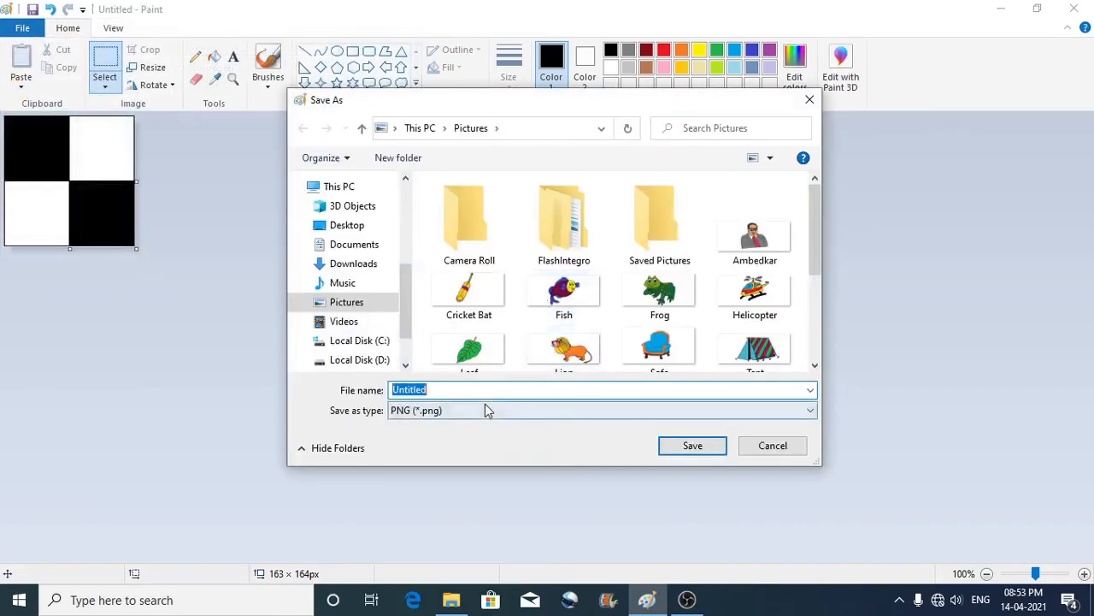
pyautogui.write('CHESS')
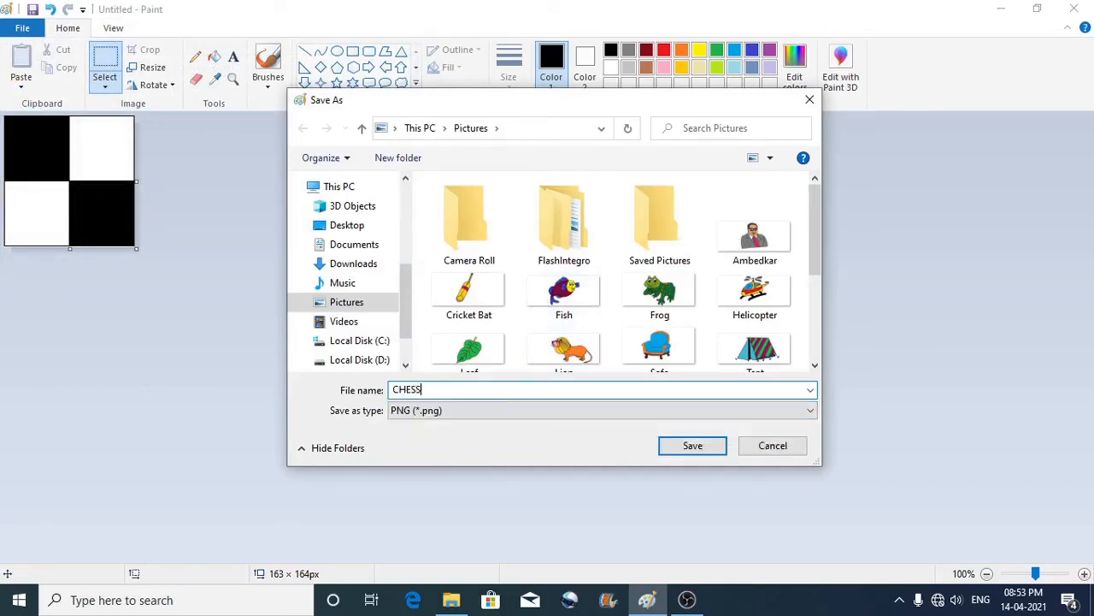
pyautogui.press('Return')
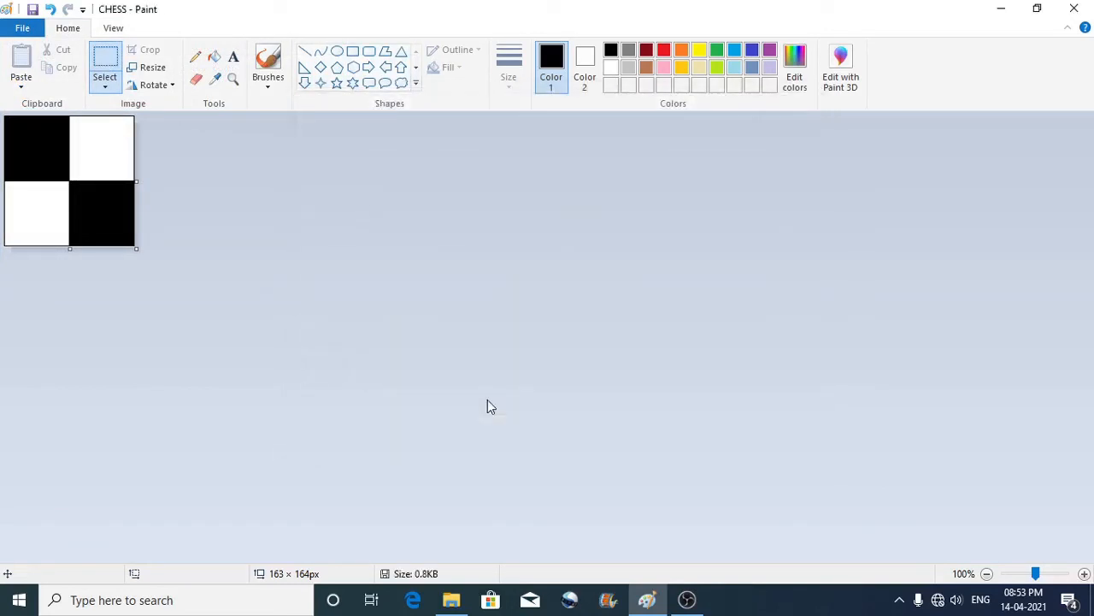
# - Set the saved checkered picture as a tiled desktop background and minimize the window to view the desktop
pyautogui.click(23, 34)
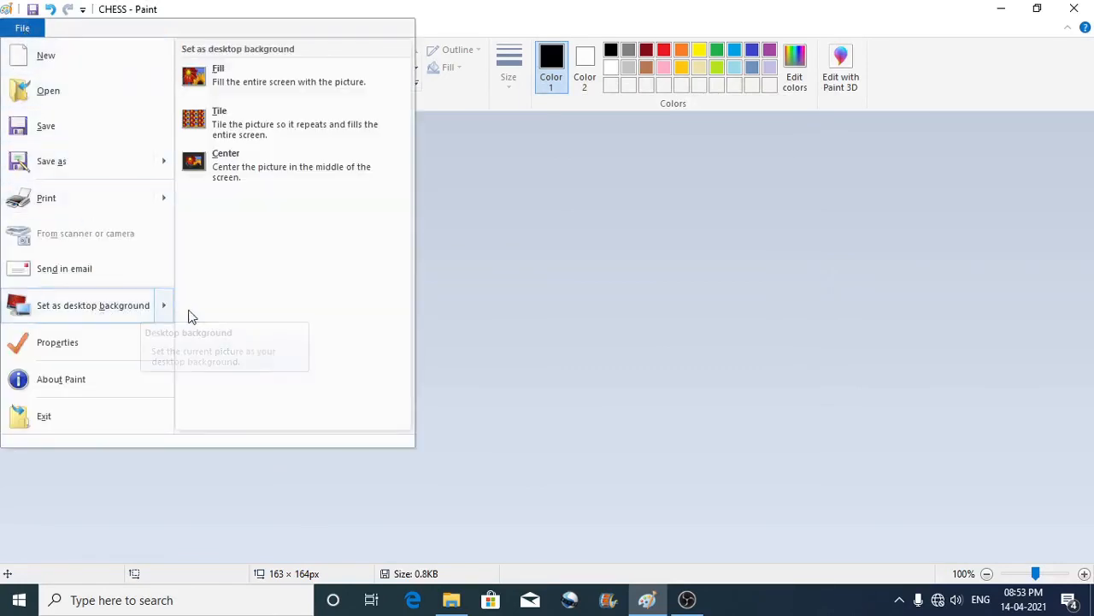
pyautogui.click(236, 126)
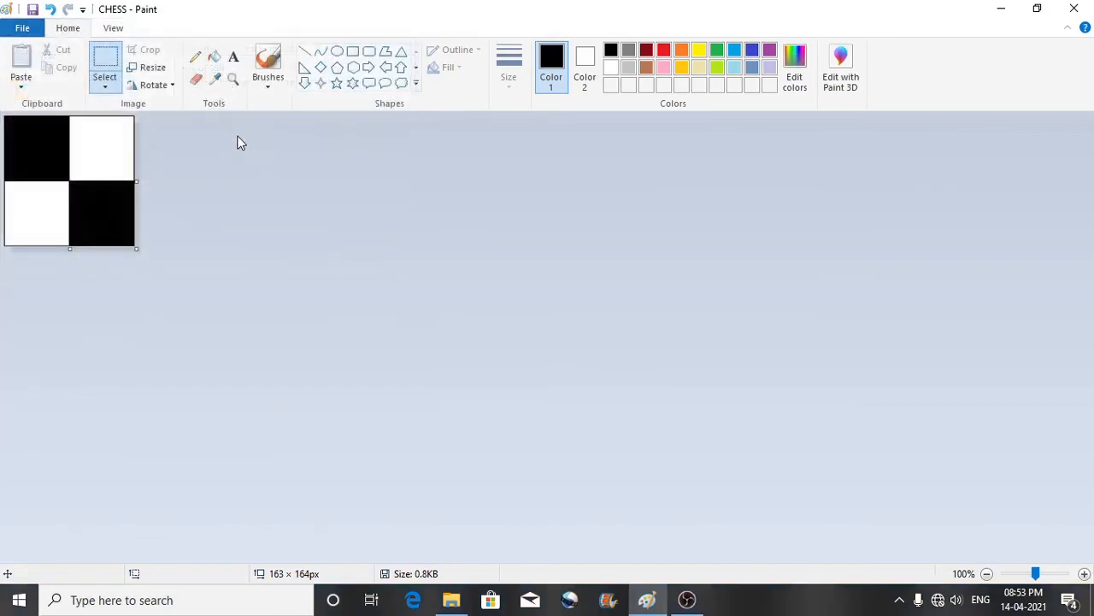
pyautogui.click(1001, 9)
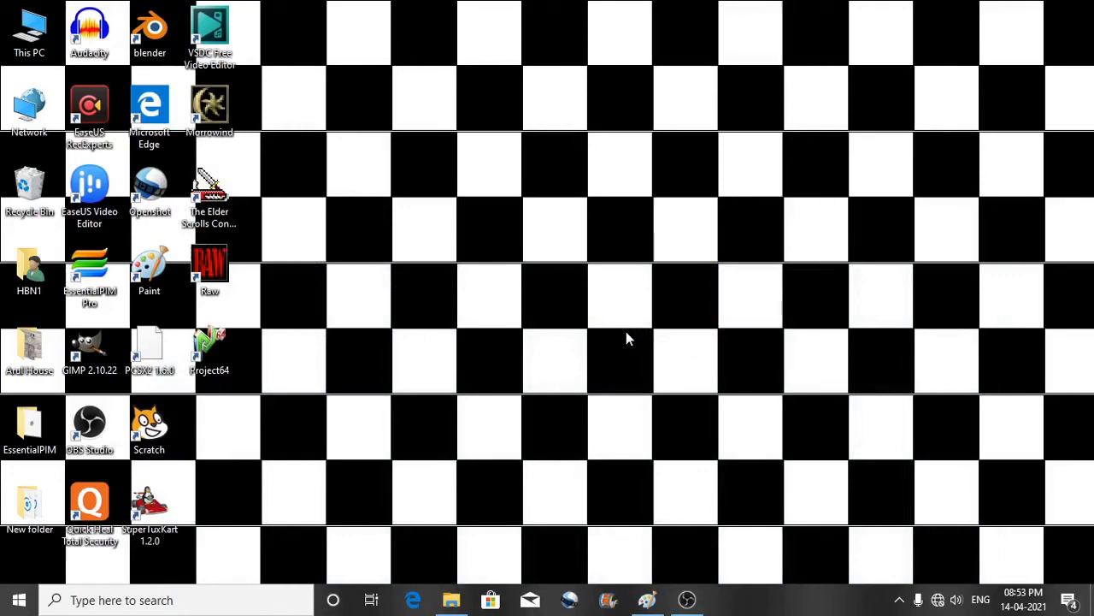
# - Return to Paint, set the checkered picture as desktop background with the Fill option, and show the desktop
pyautogui.click(647, 604)
pyautogui.click(26, 30)
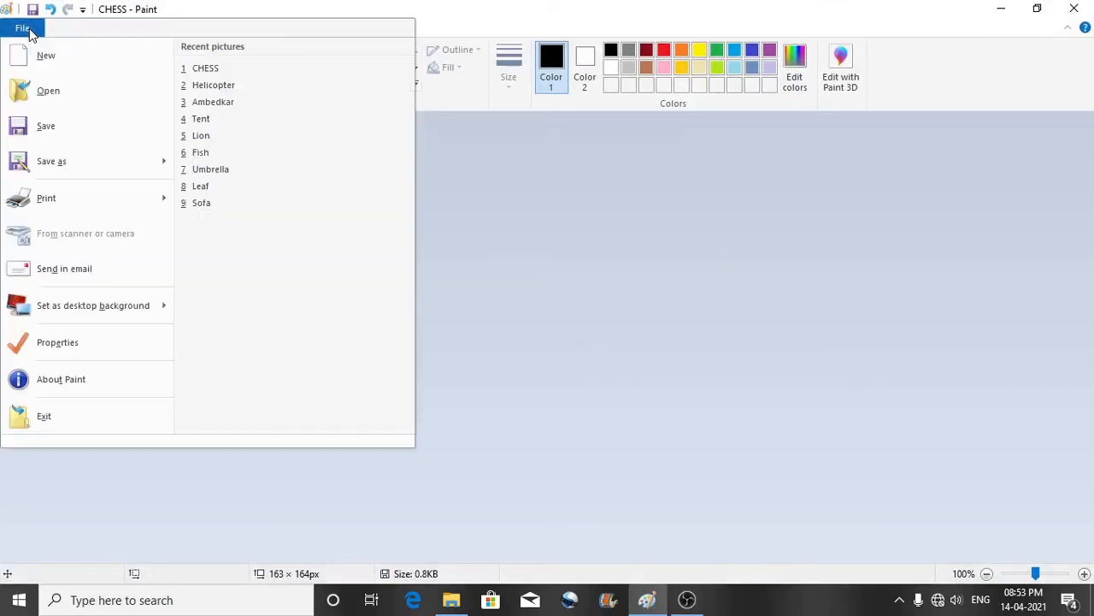
pyautogui.moveTo(75, 310)
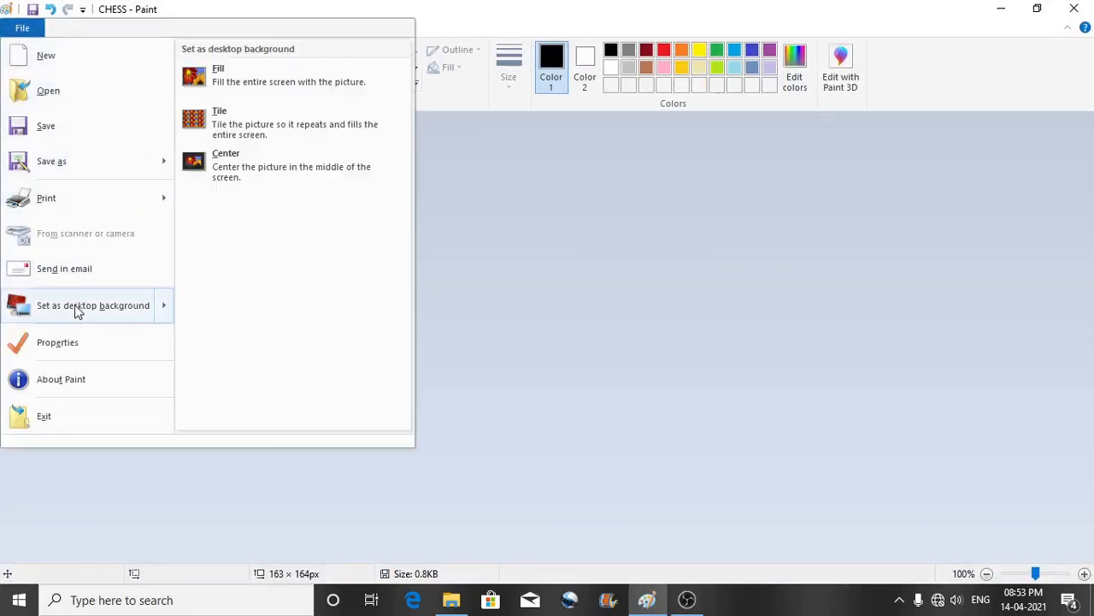
pyautogui.click(238, 83)
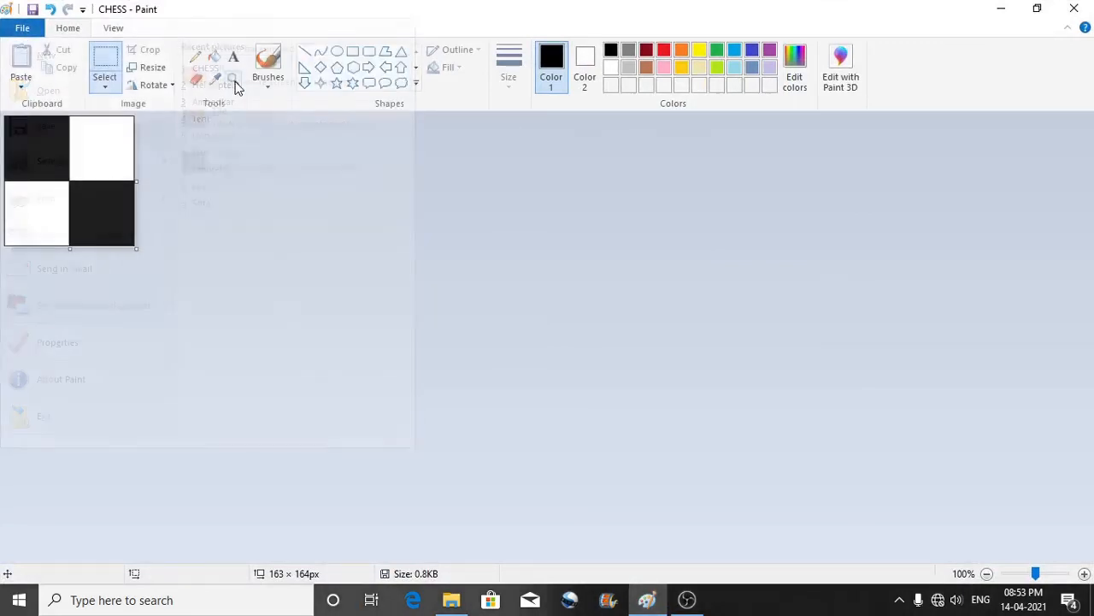
pyautogui.click(1001, 8)
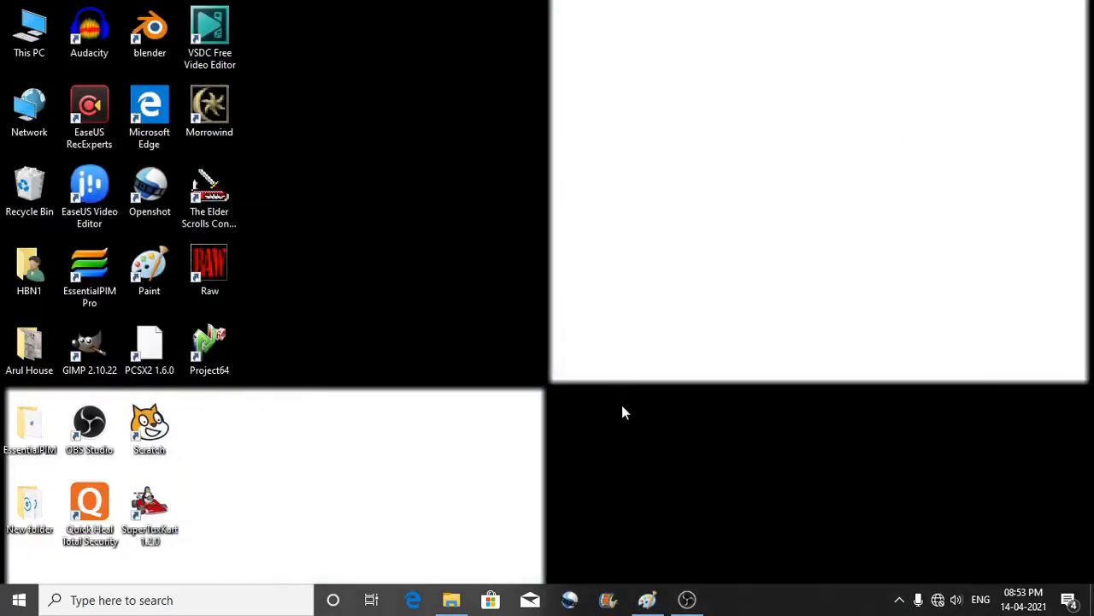
# - Return to Paint, set the checkered picture as desktop background with the Center option, and show the desktop
pyautogui.click(647, 600)
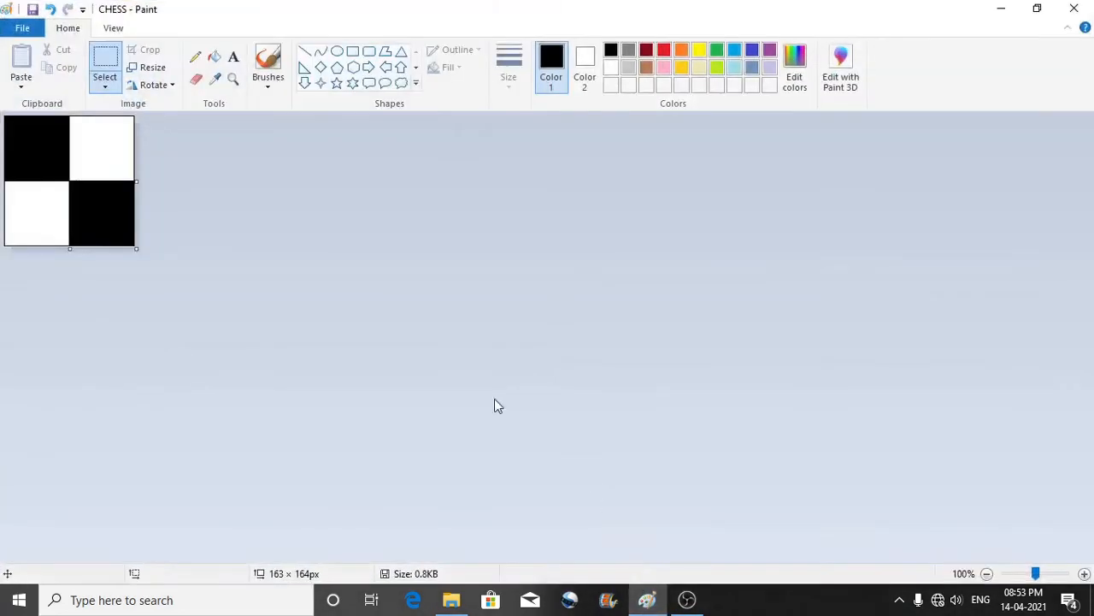
pyautogui.click(33, 33)
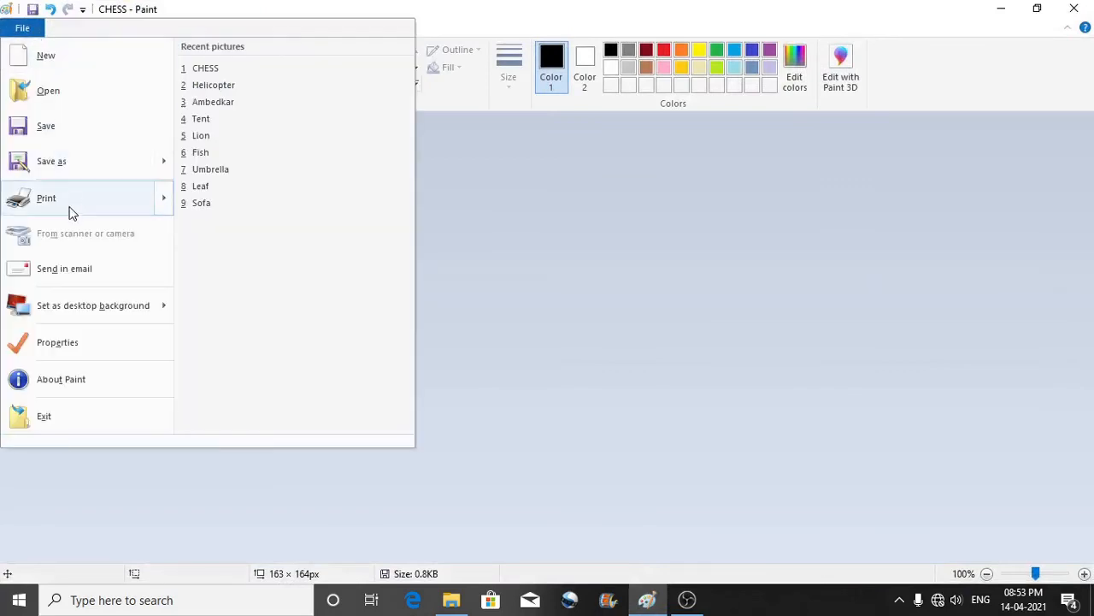
pyautogui.moveTo(61, 313)
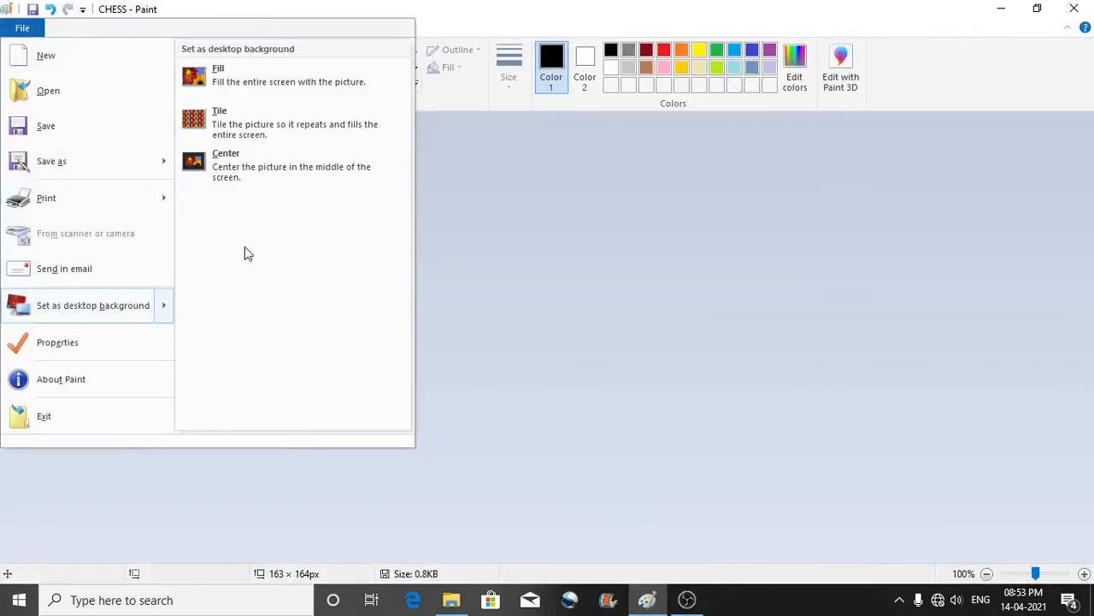
pyautogui.click(248, 166)
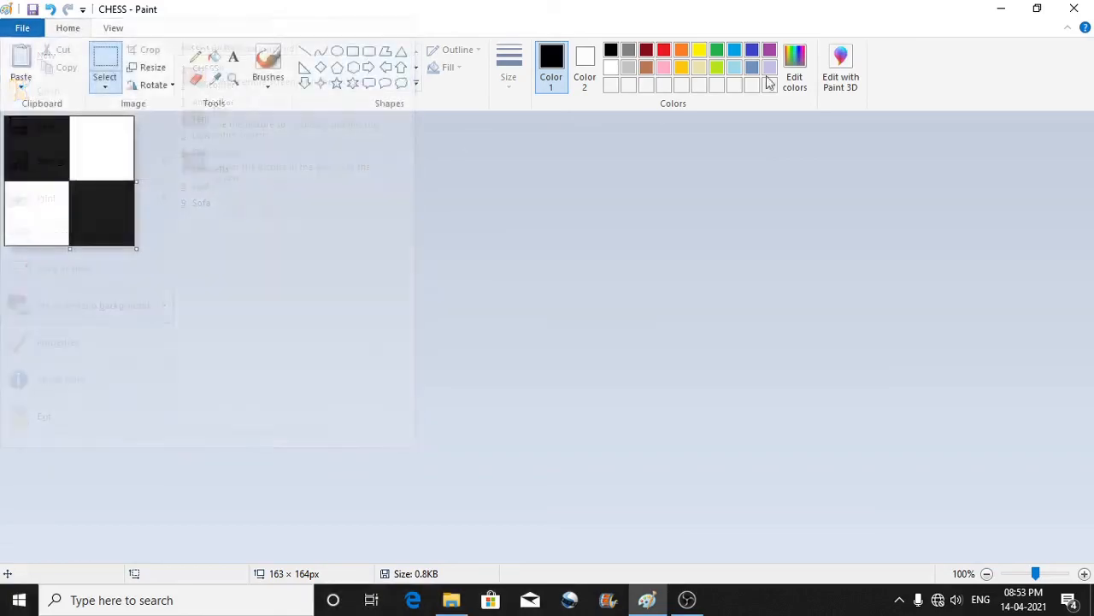
pyautogui.click(1007, 9)
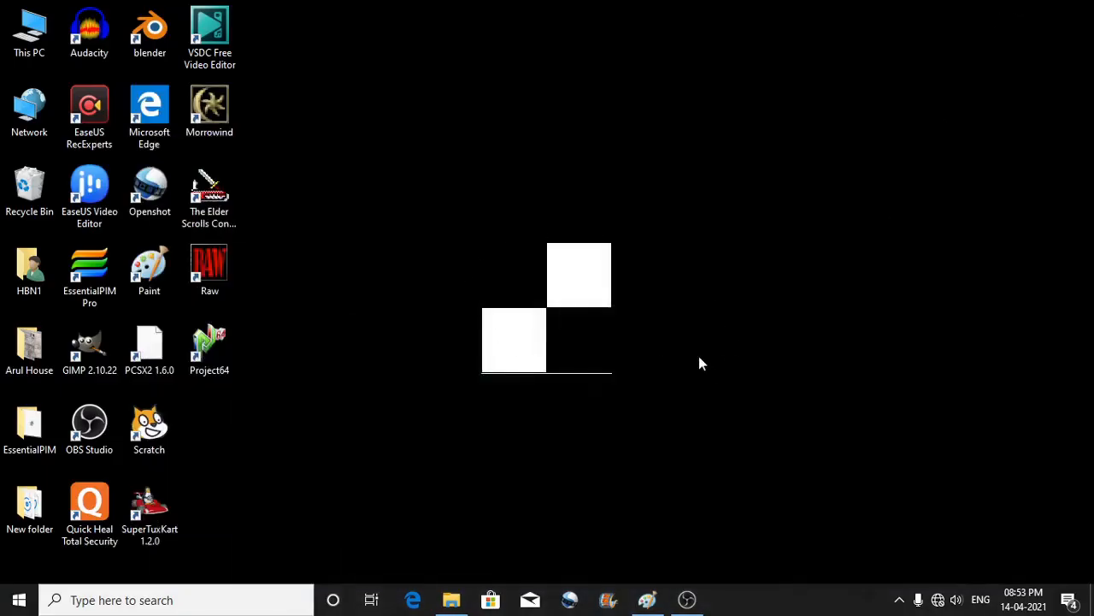
pyautogui.click(647, 599)
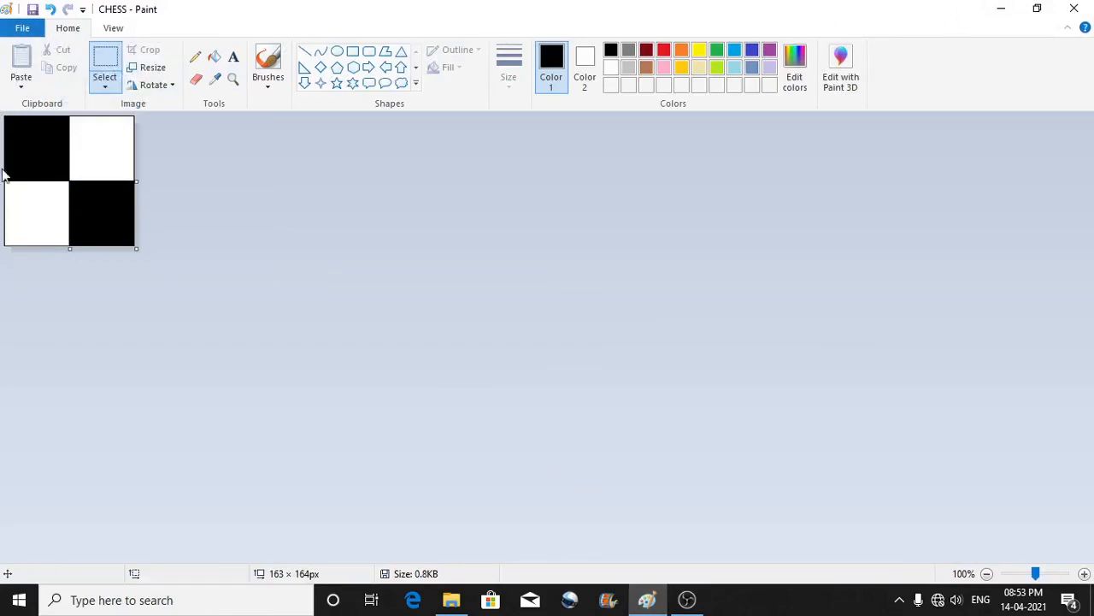
pyautogui.click(1002, 9)
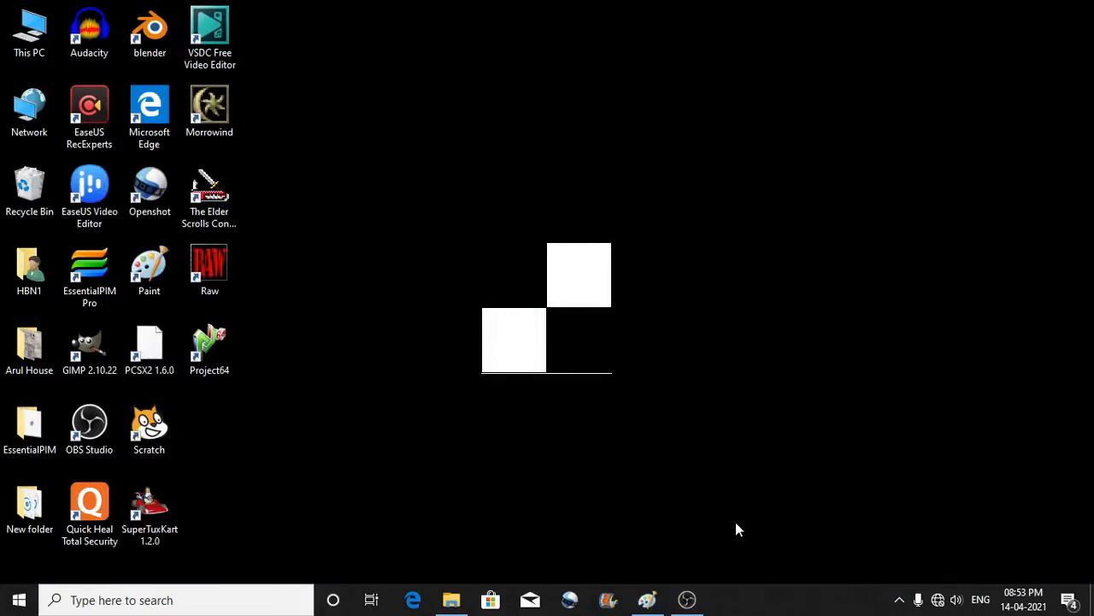
# - Set the checkered picture as desktop background with the Tile option again, check it on the desktop and return to Paint
pyautogui.click(647, 600)
pyautogui.click(22, 27)
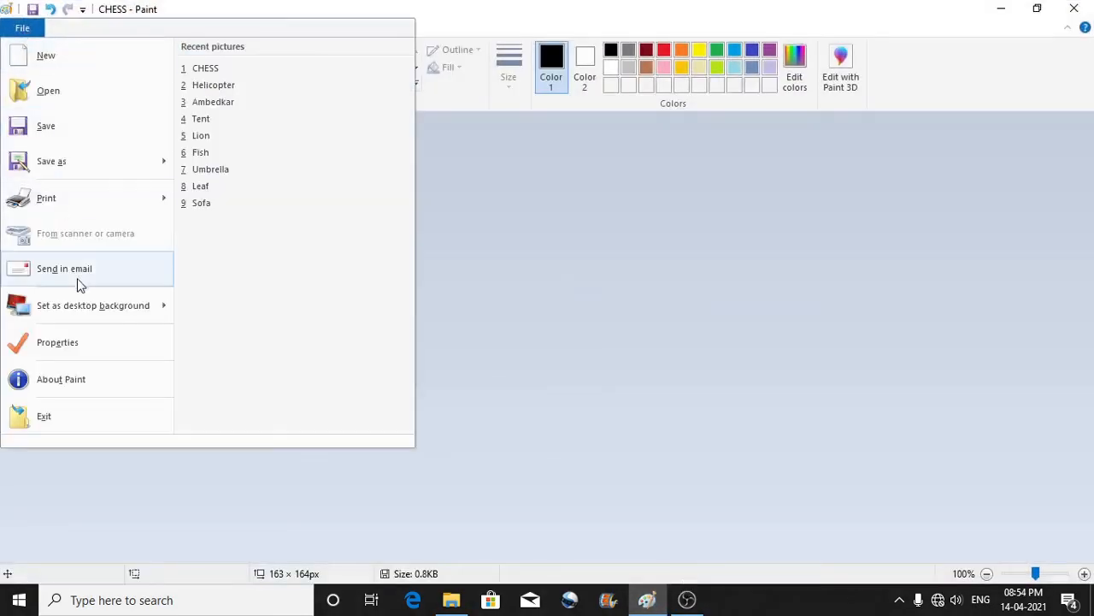
pyautogui.moveTo(74, 308)
pyautogui.click(241, 128)
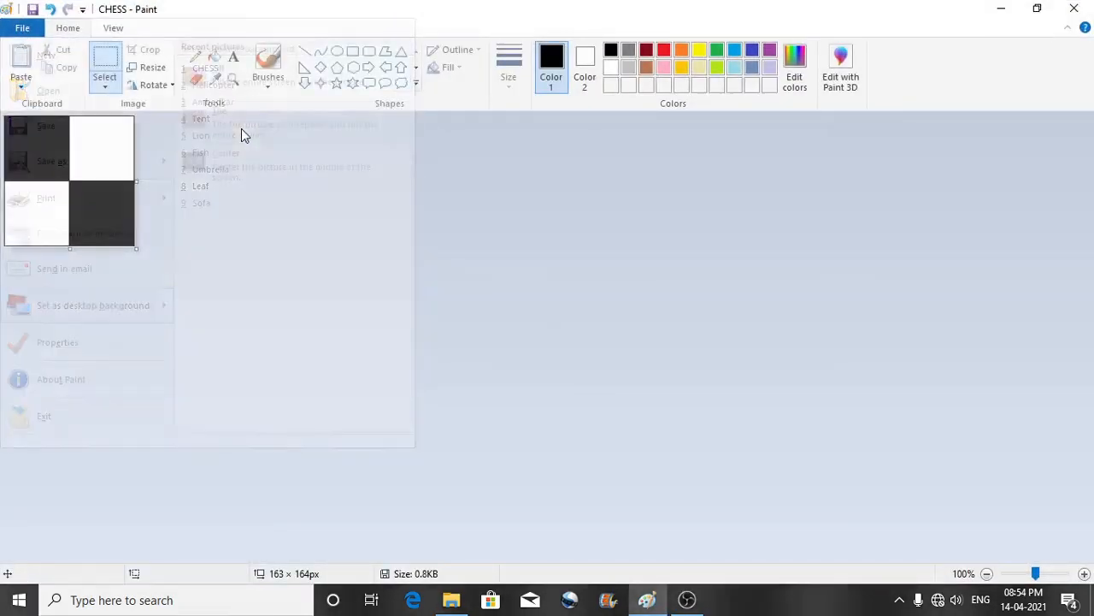
pyautogui.click(1001, 8)
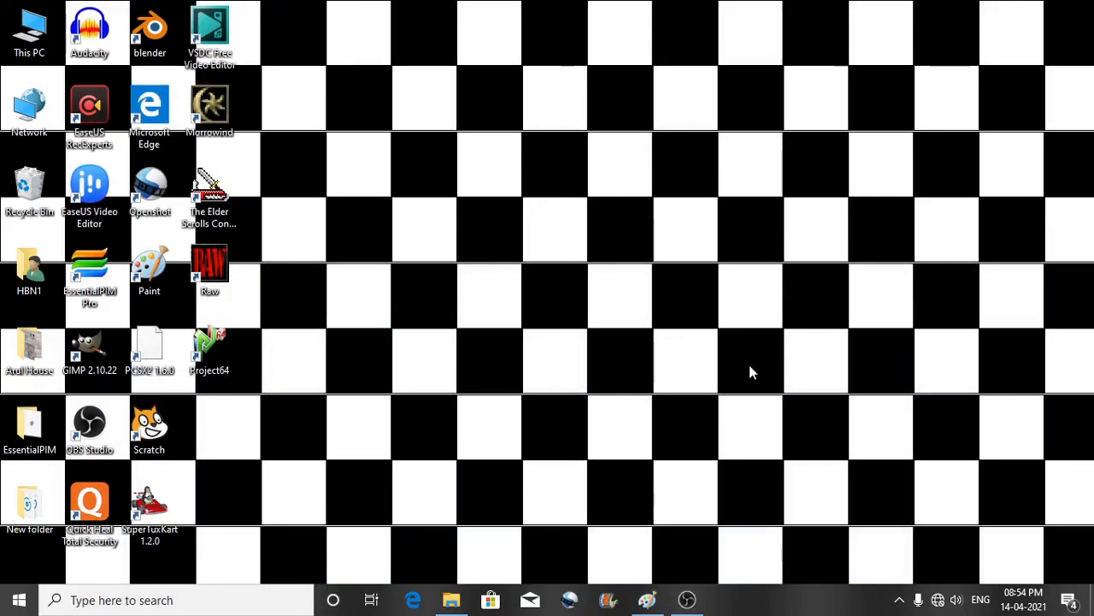
pyautogui.click(650, 600)
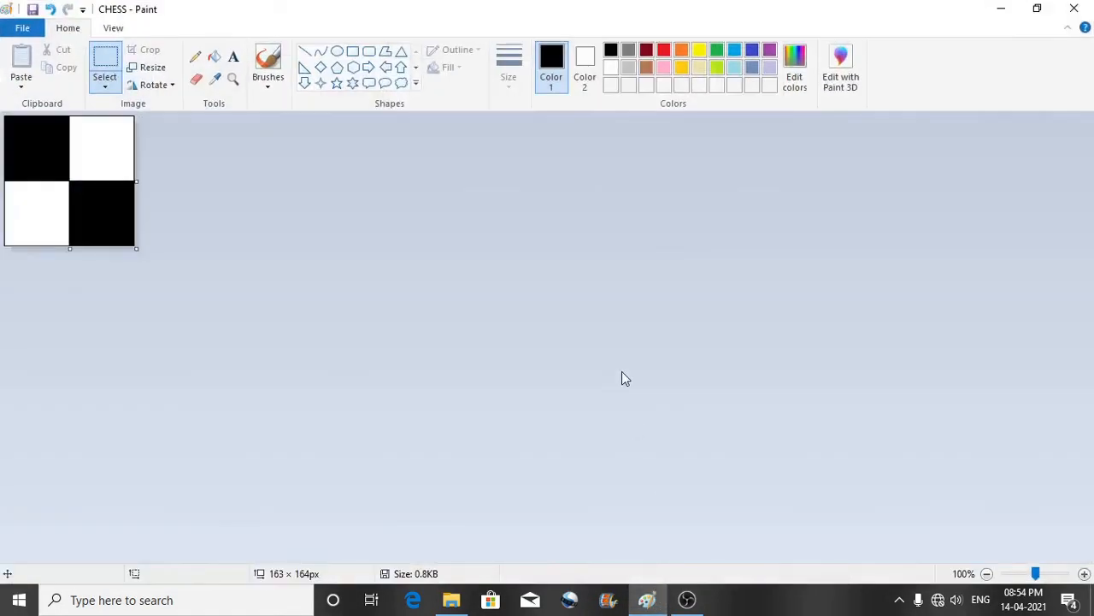